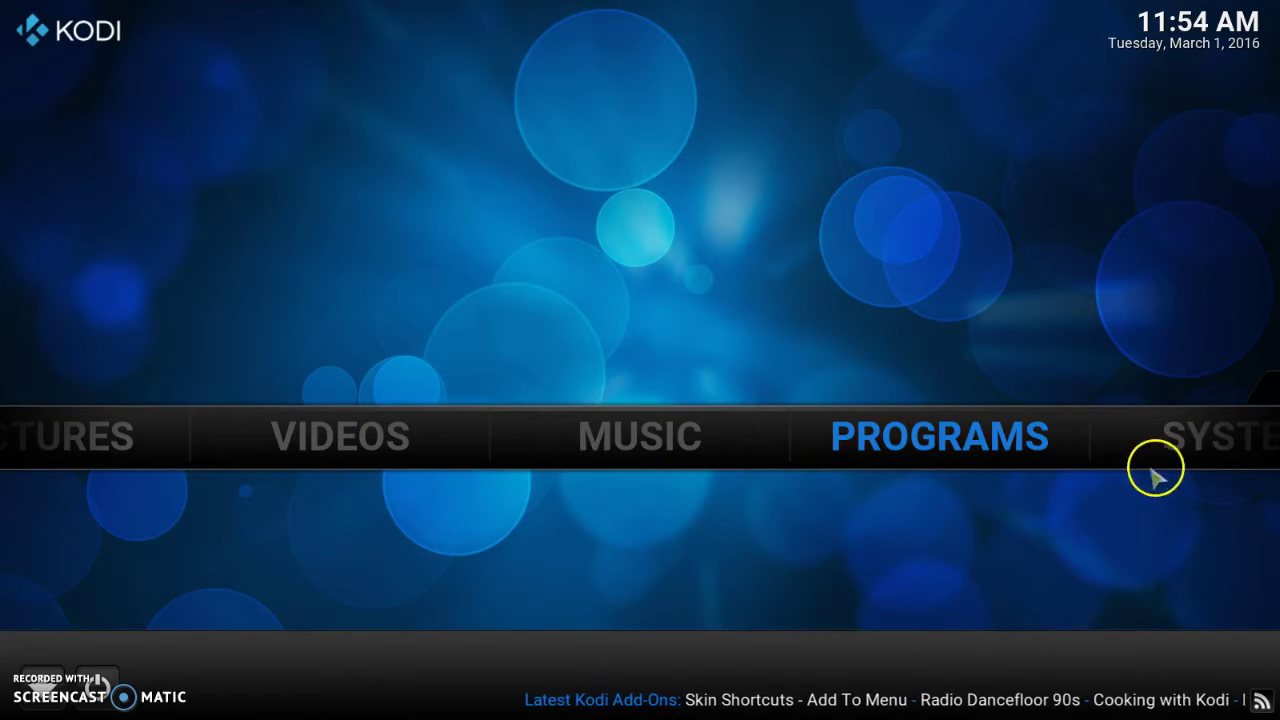
mouse_move(906, 463)
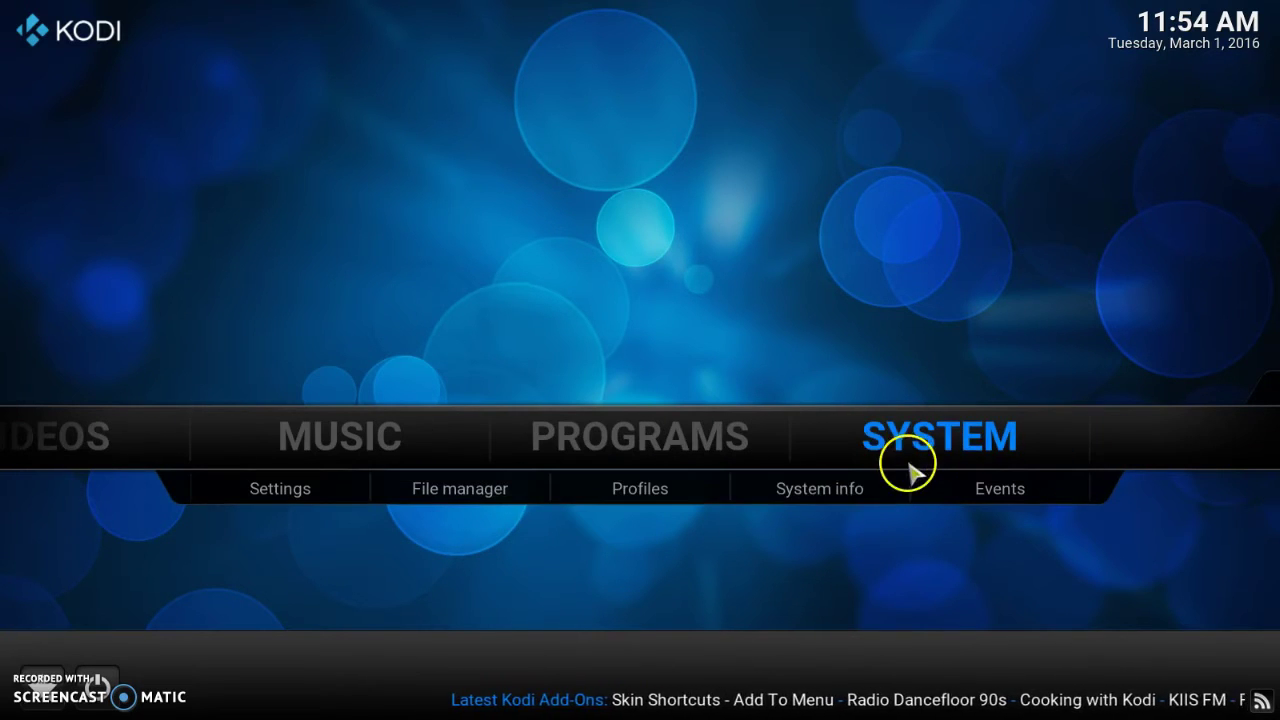
click(494, 500)
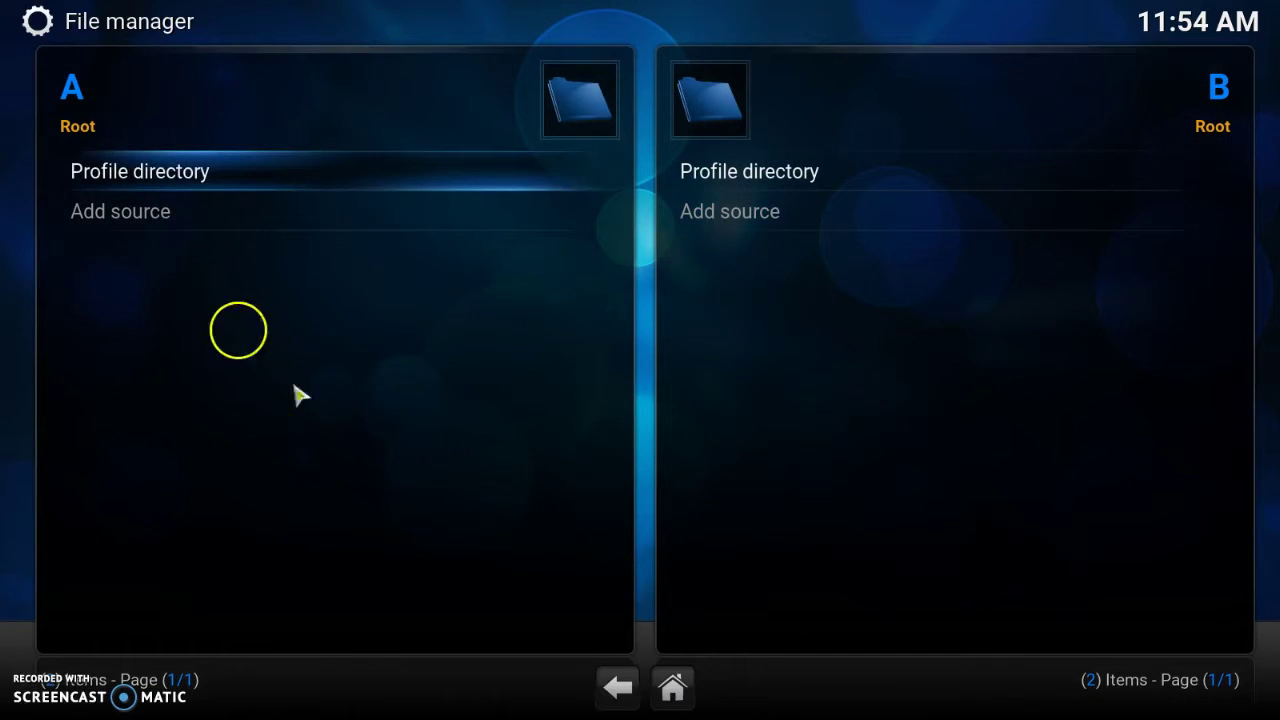
click(186, 210)
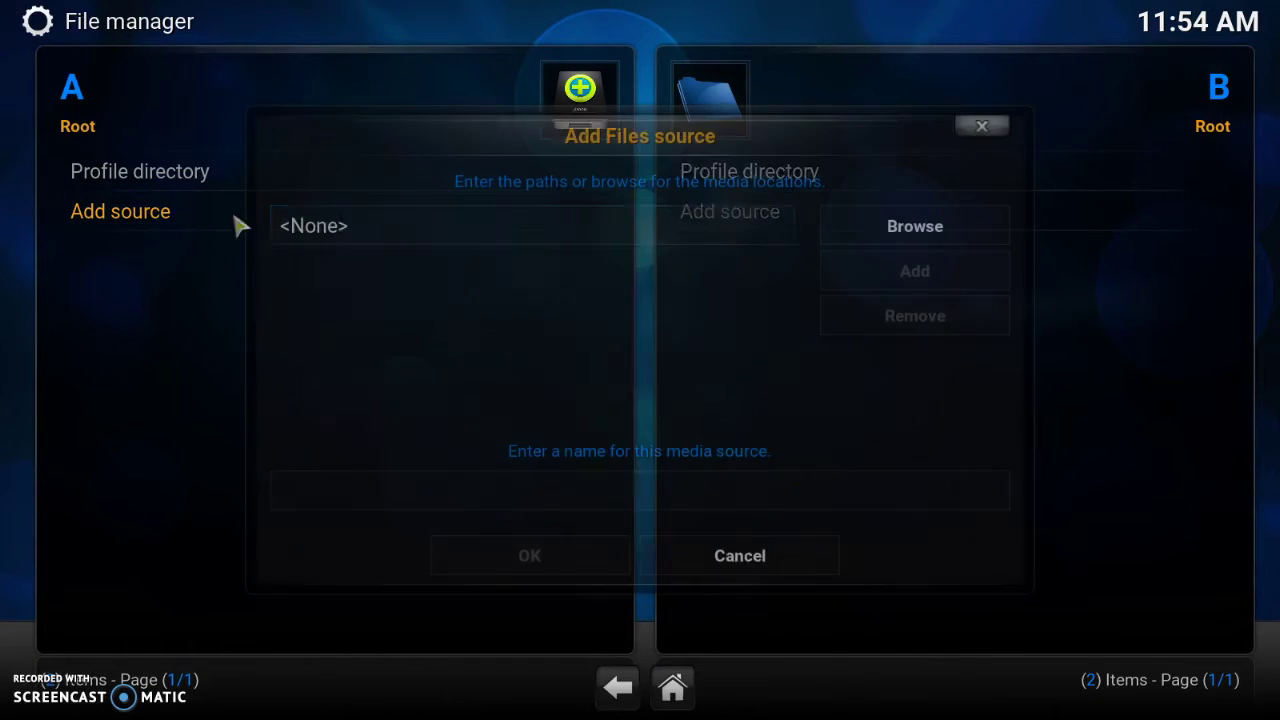
click(545, 250)
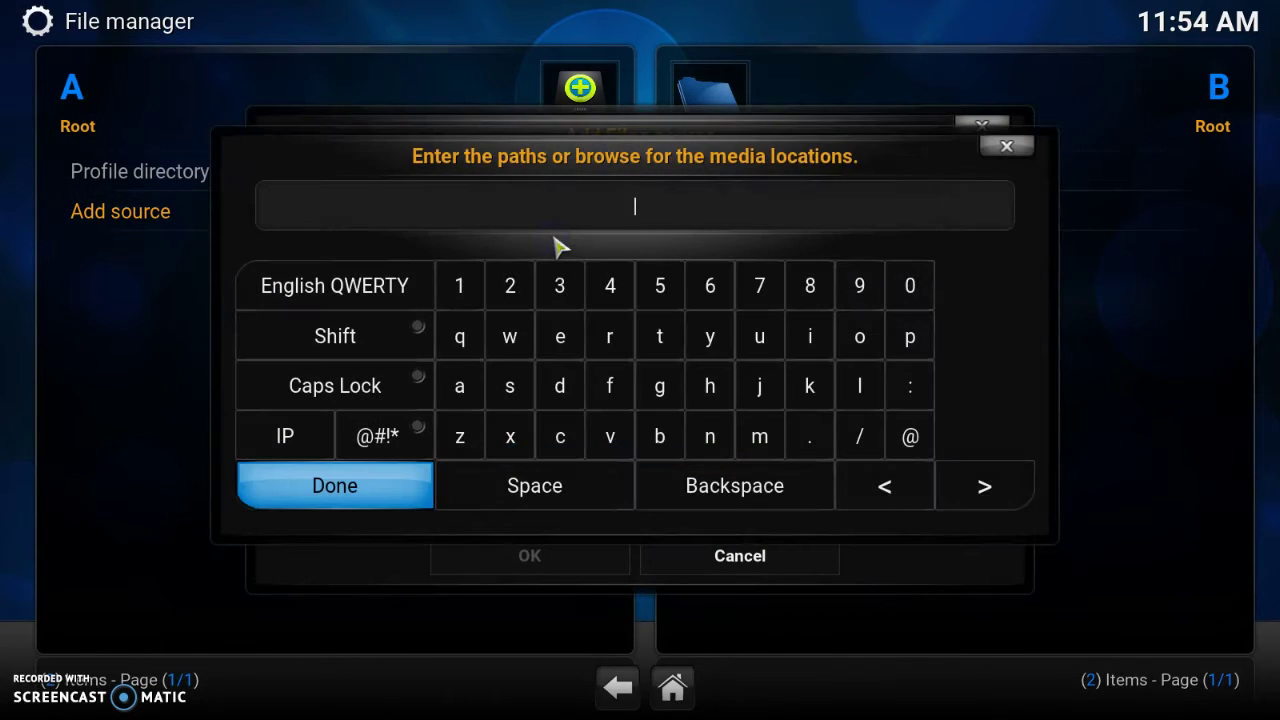
text(http://ares)
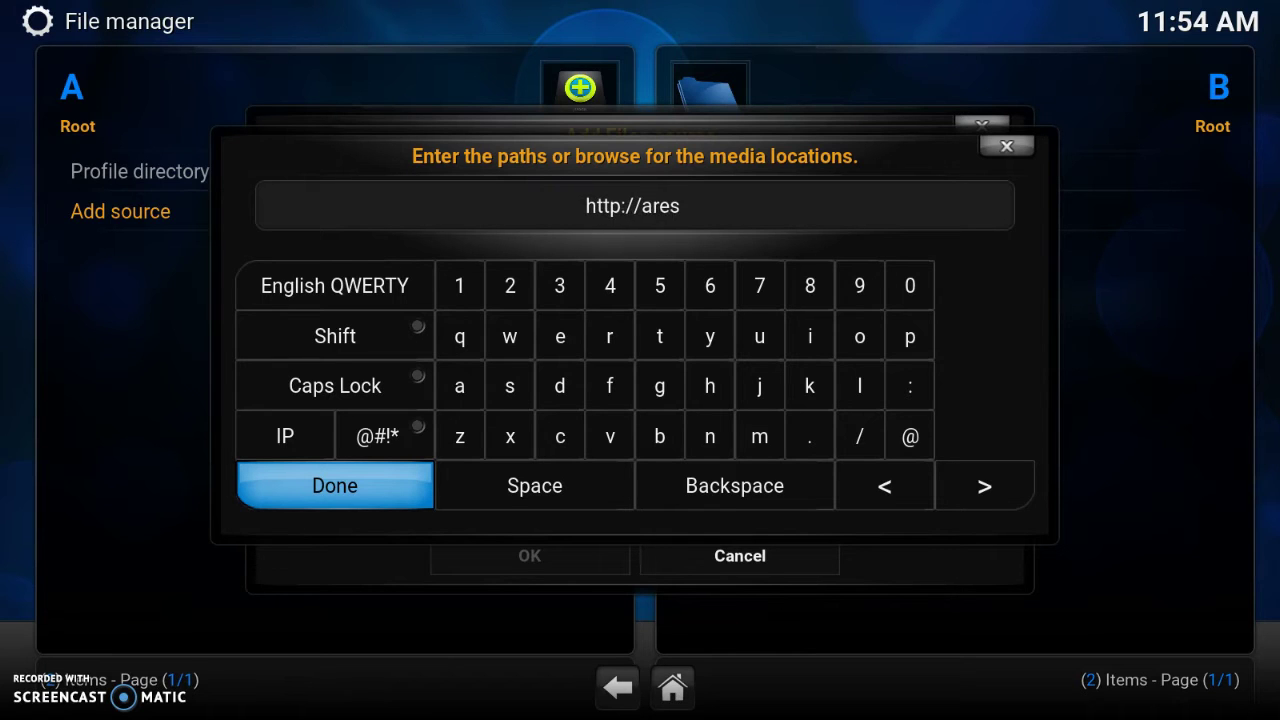
text(wiza)
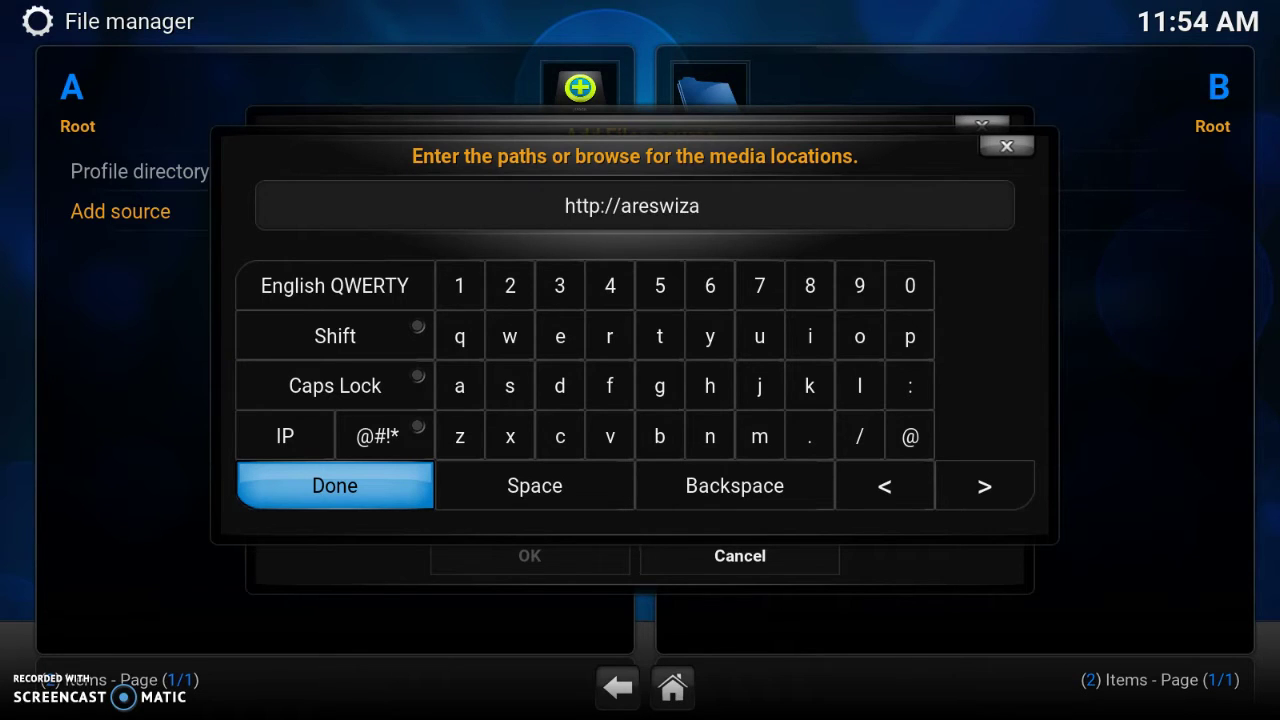
text(rd.)
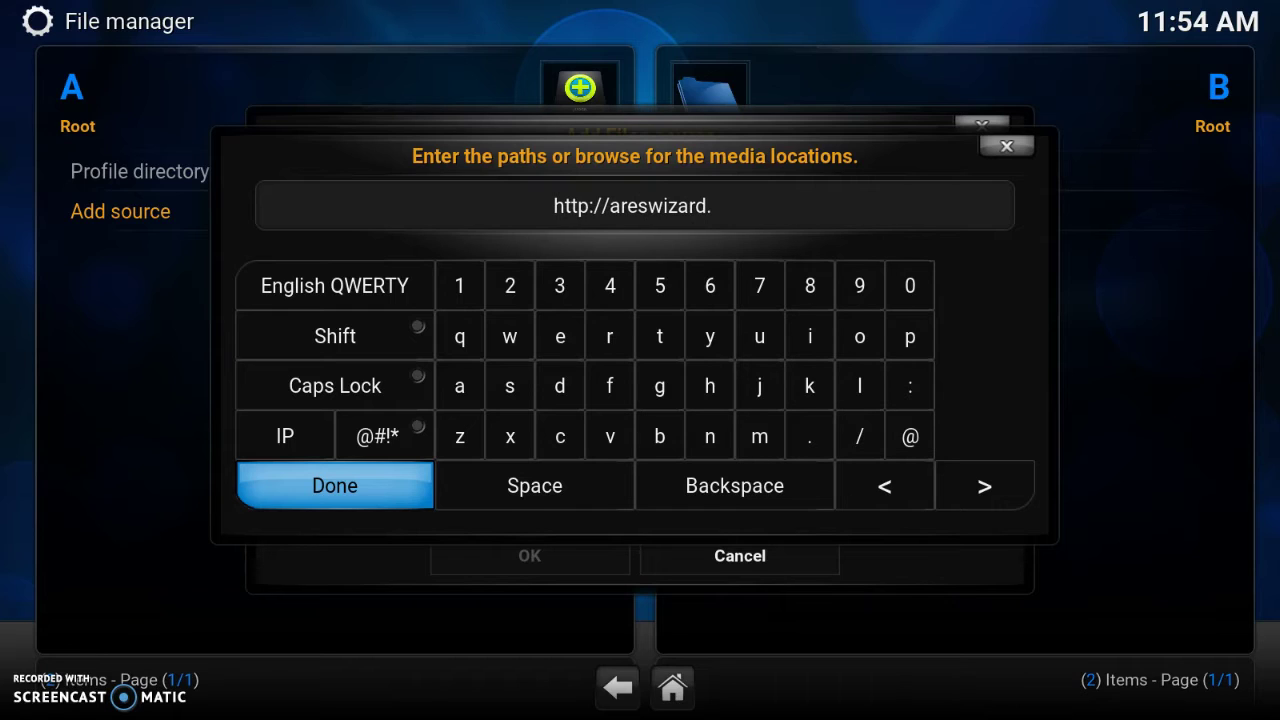
text(s)
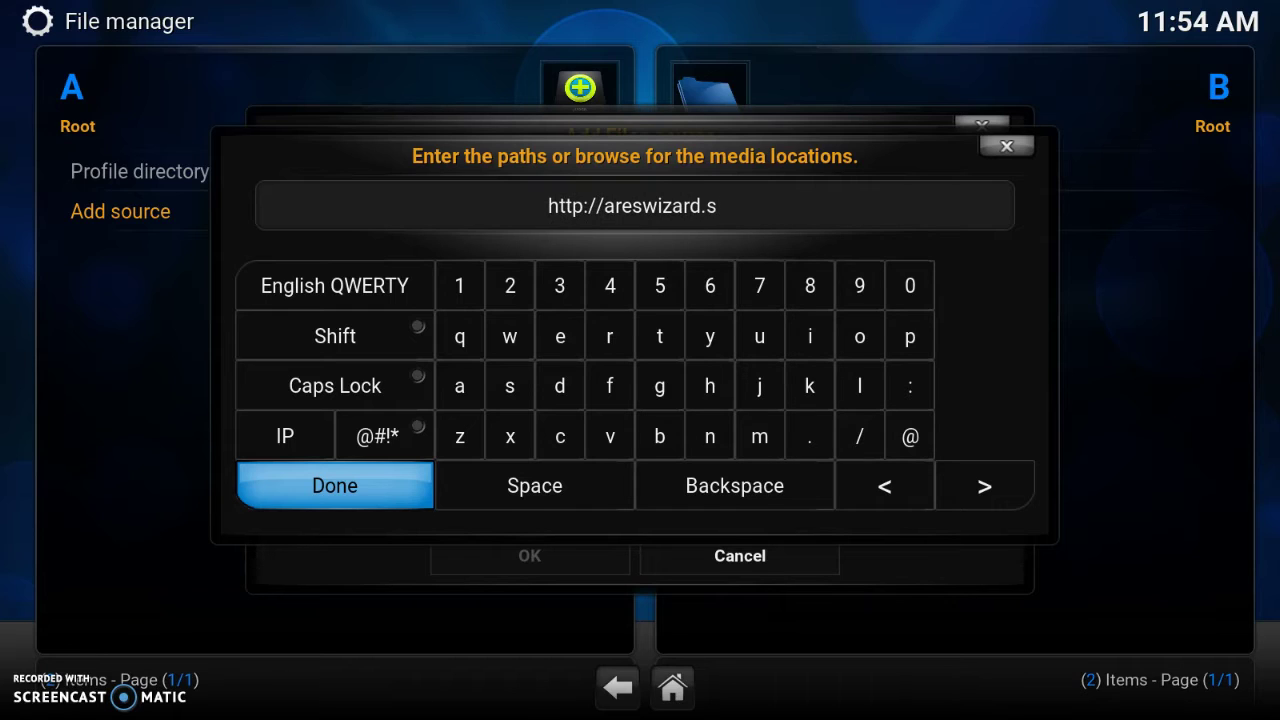
text(rv)
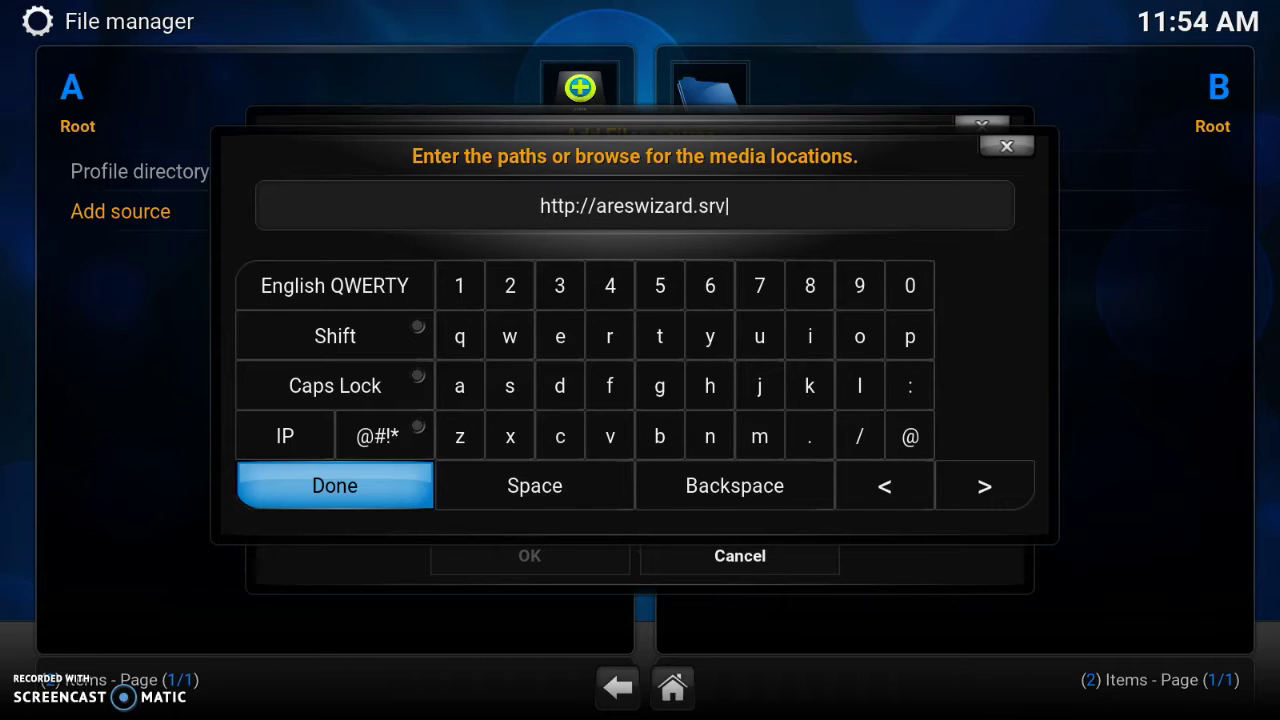
text(e.)
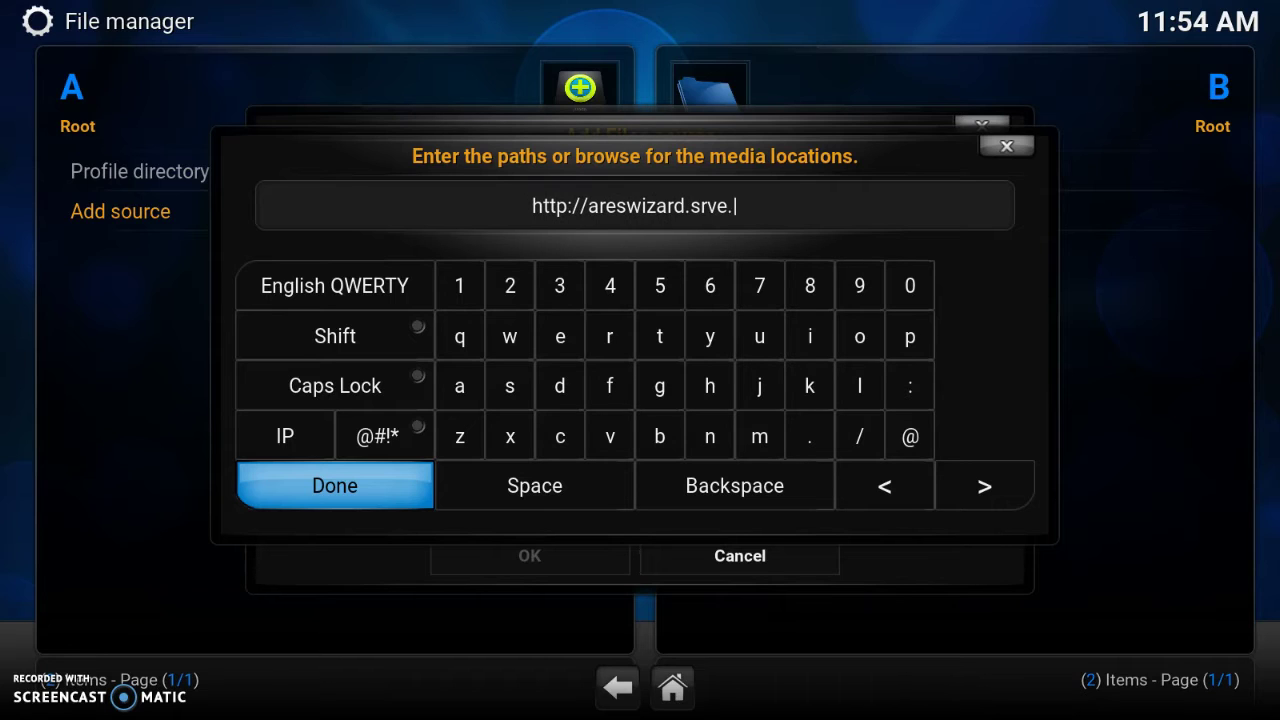
text(io/)
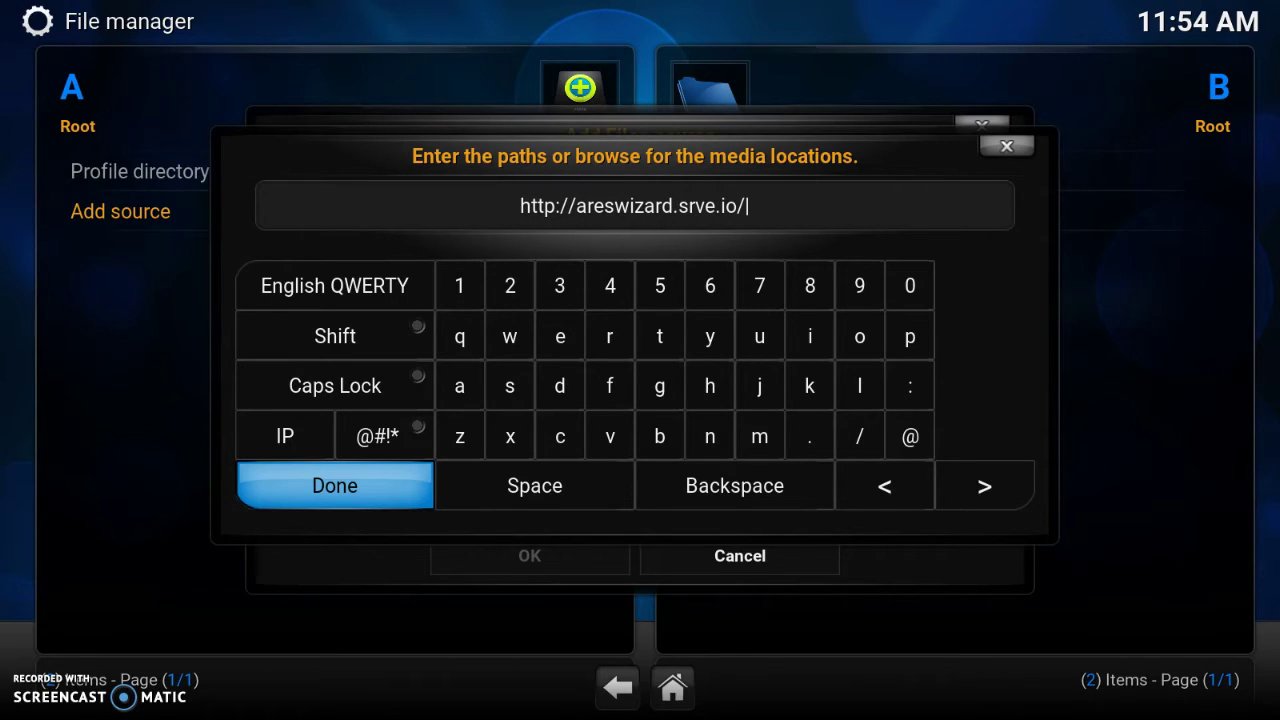
text(aw)
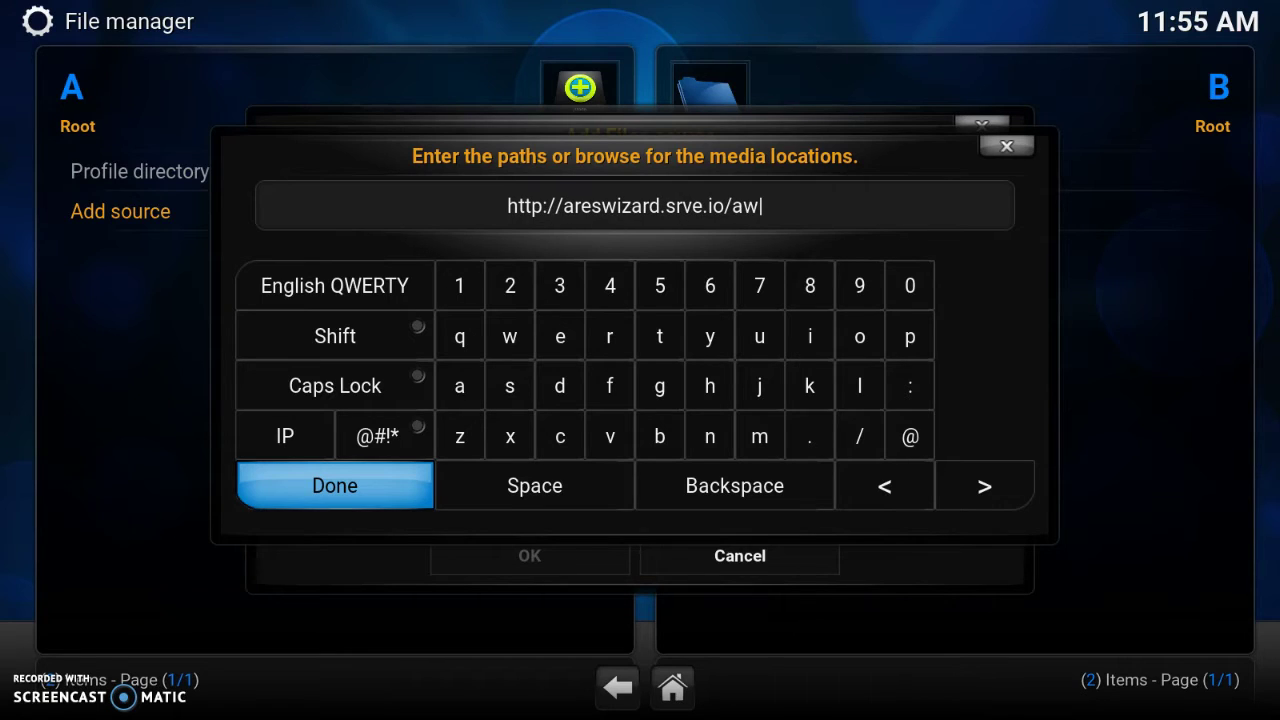
text(_)
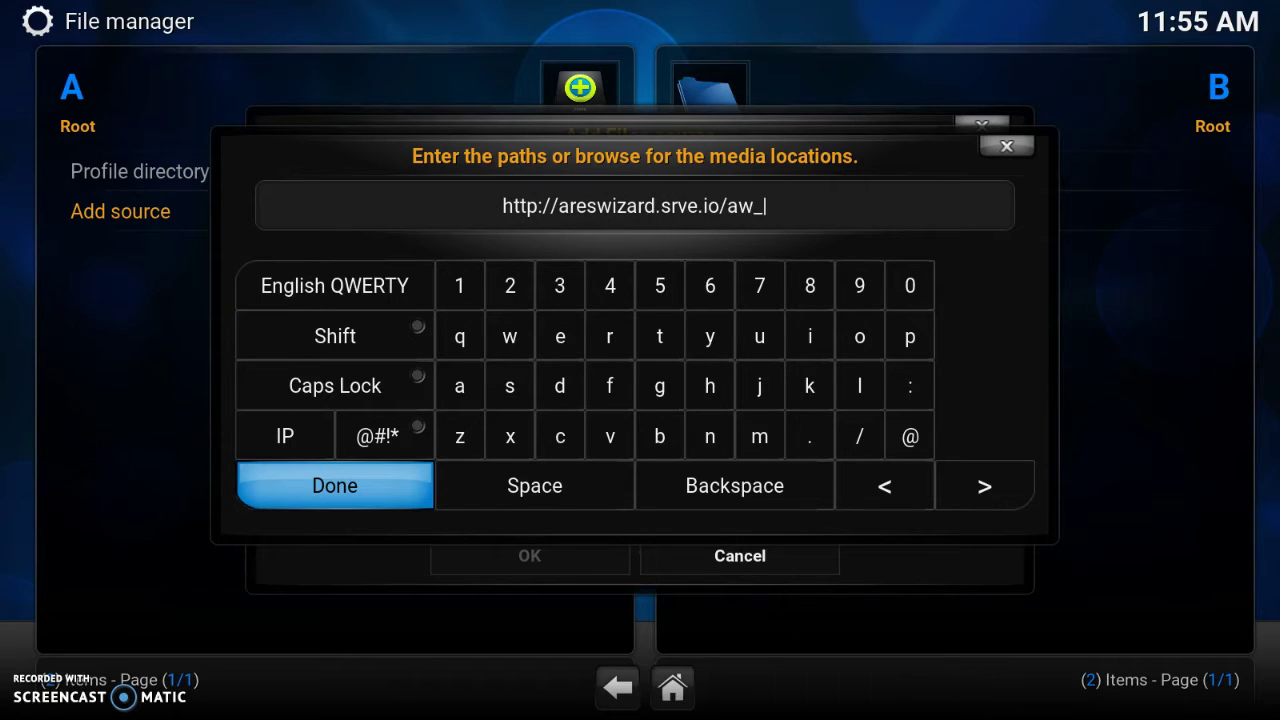
text(zip)
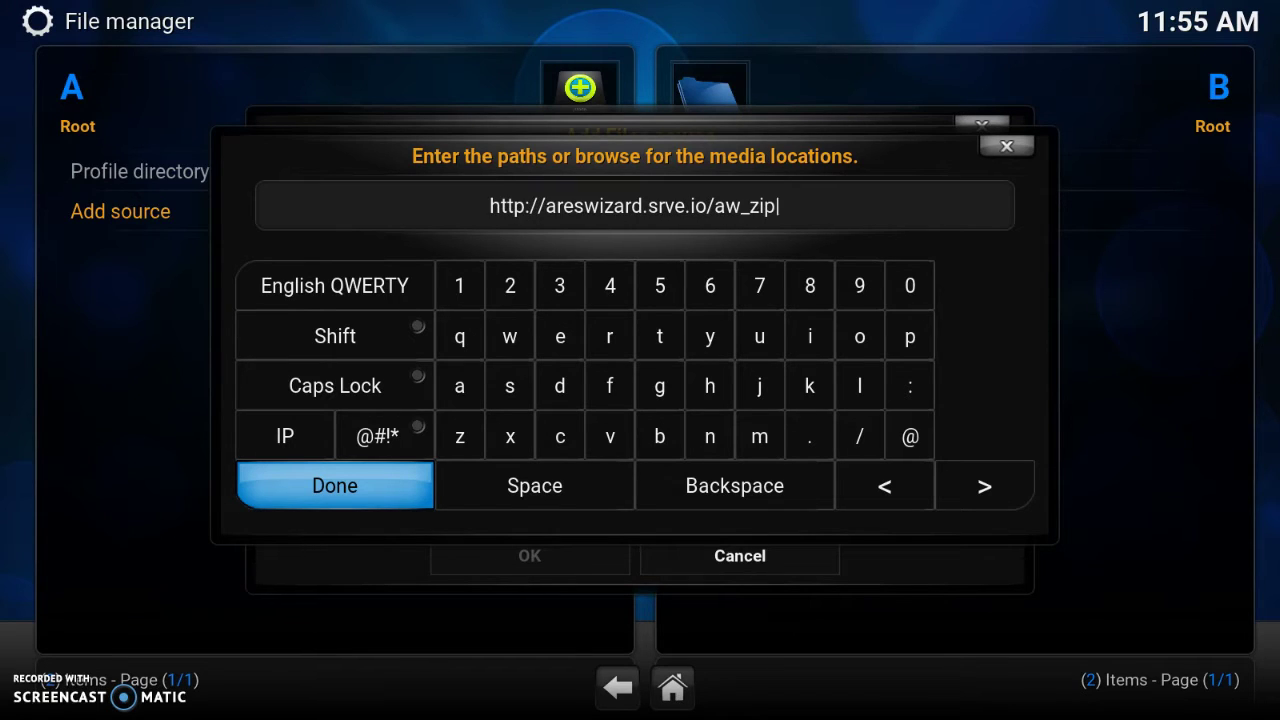
Name the source '.Ares', confirm it, and return to the home screen
click(362, 487)
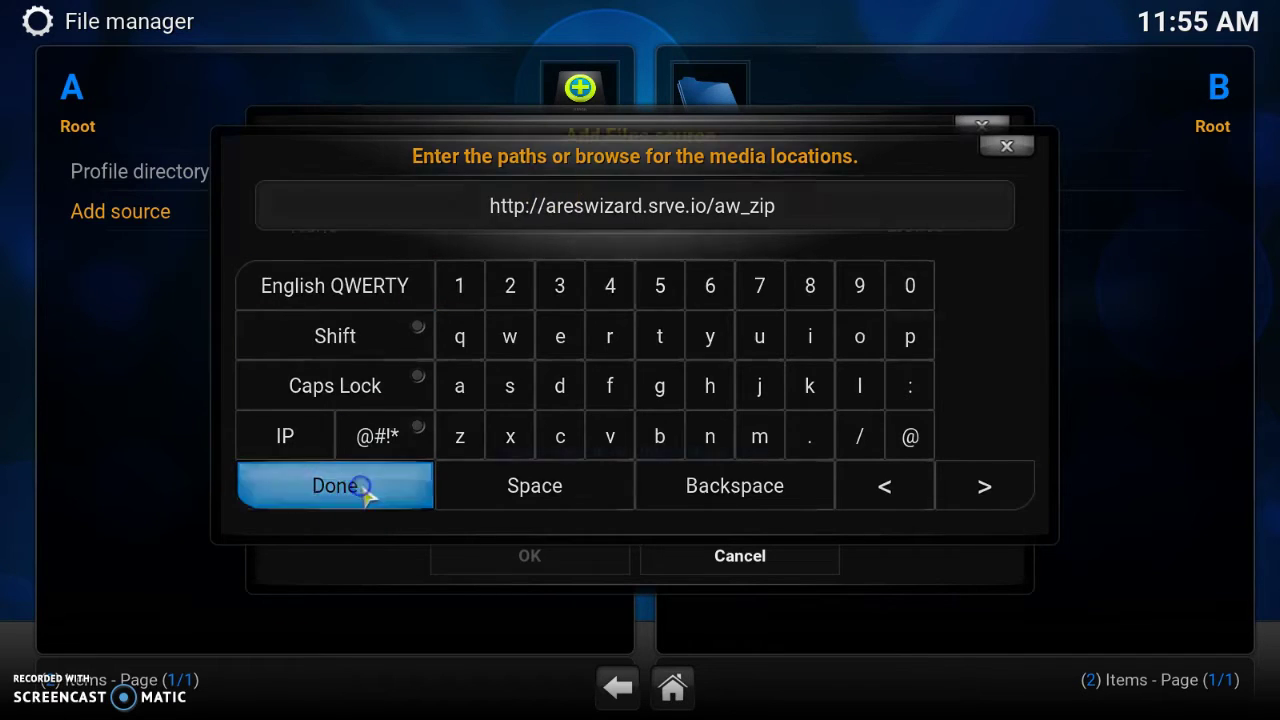
click(640, 491)
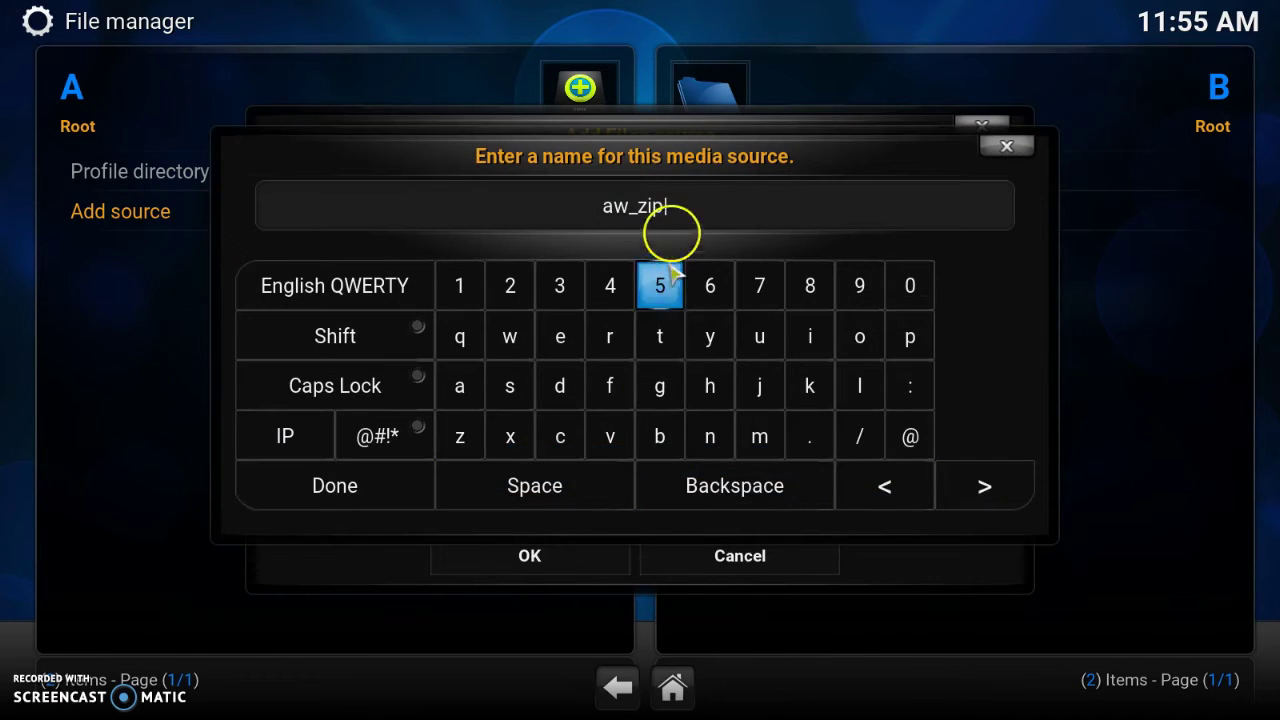
key(BackSpace)
key(BackSpace)
key(BackSpace)
key(BackSpace)
key(BackSpace)
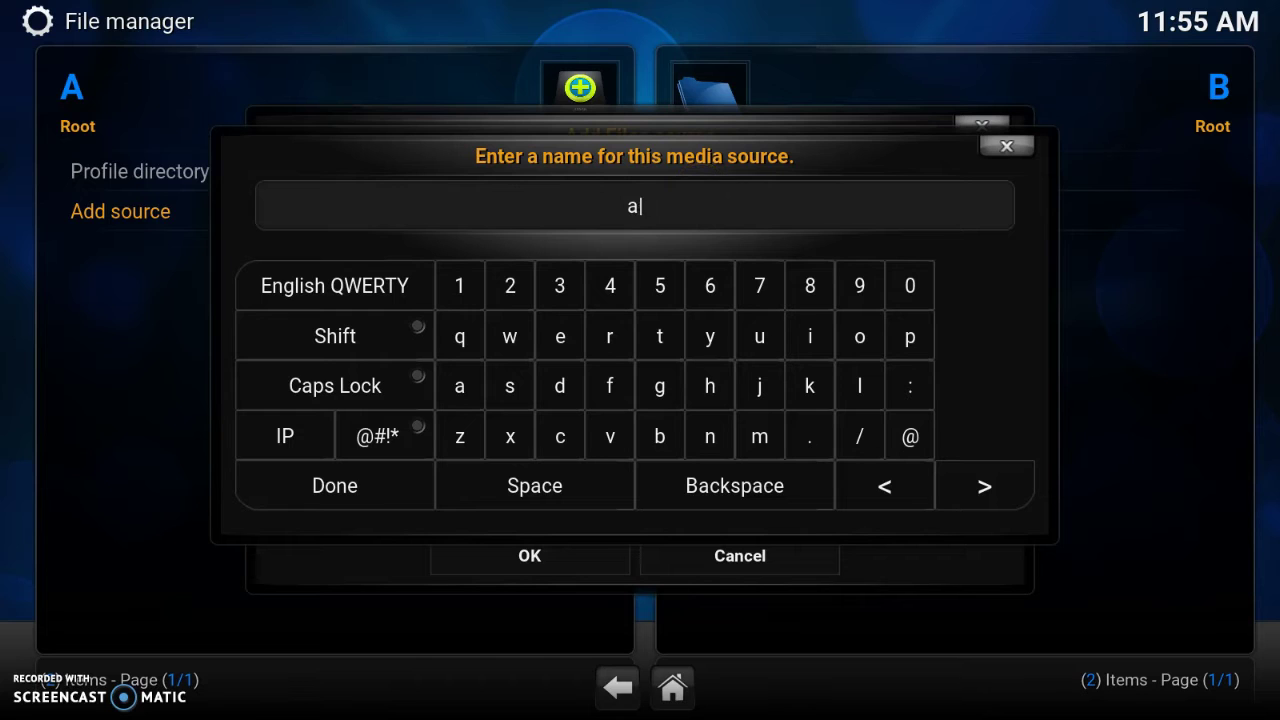
text(.Ares)
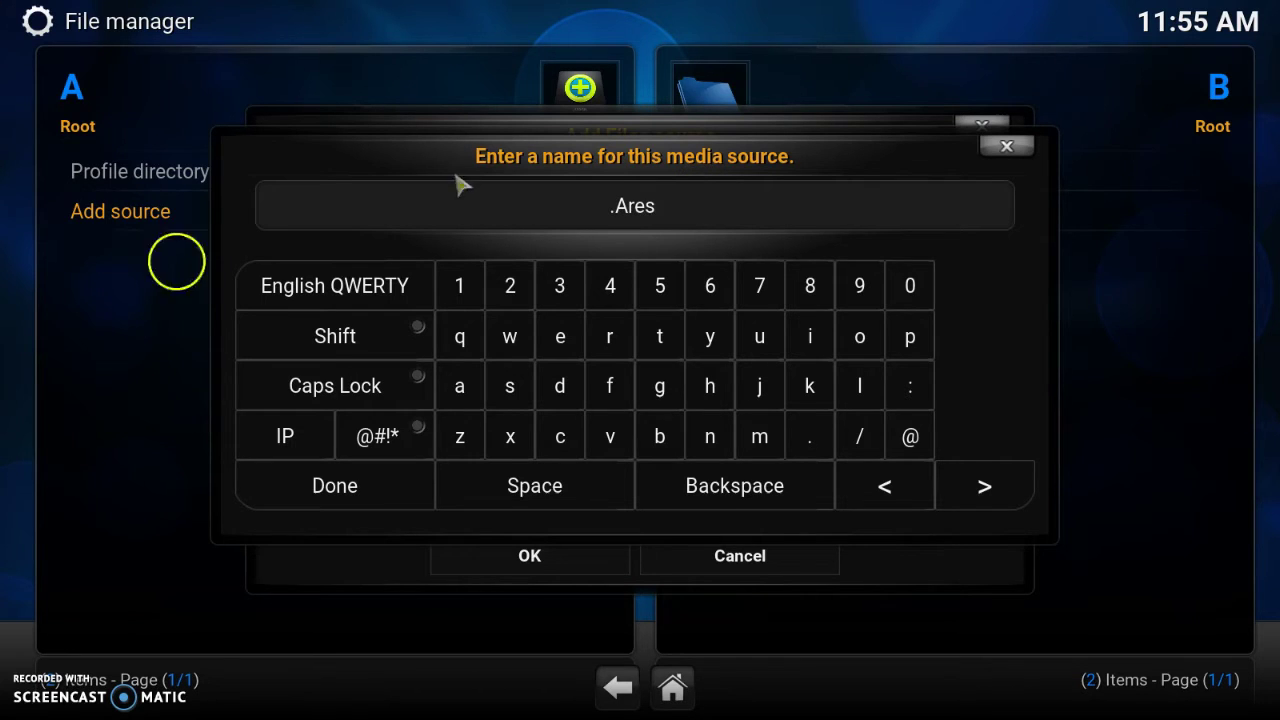
click(334, 489)
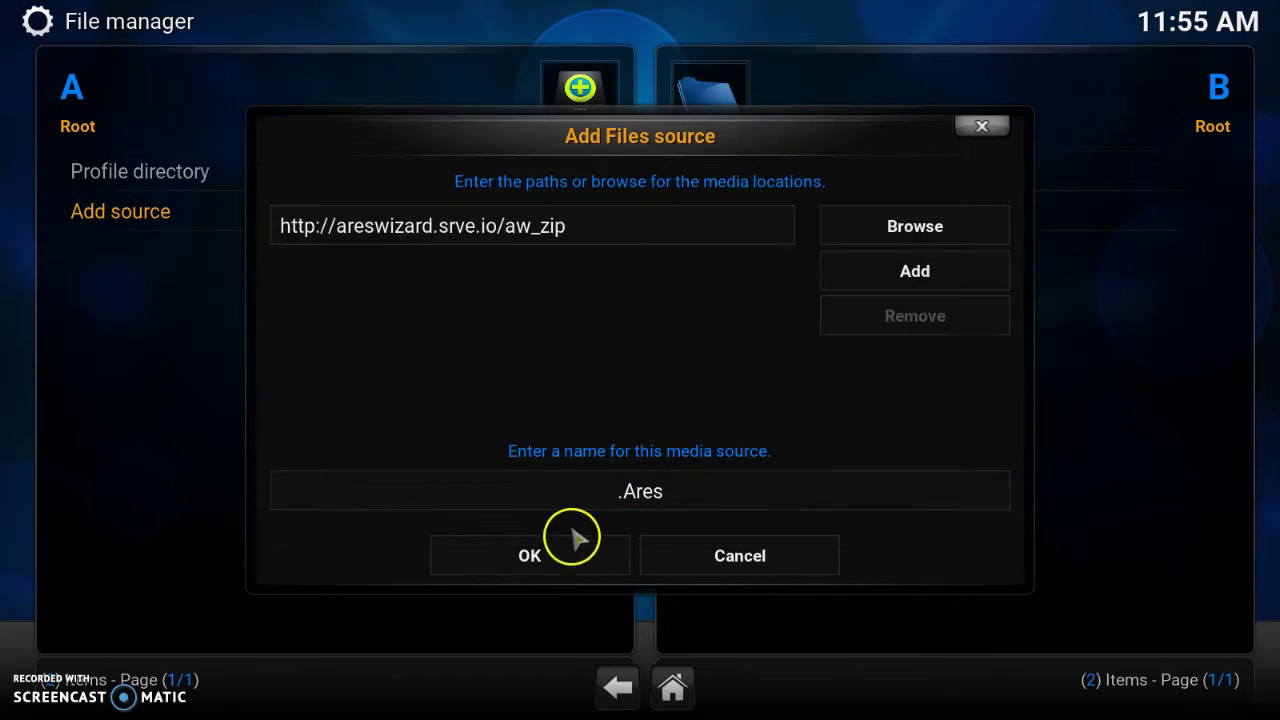
click(598, 566)
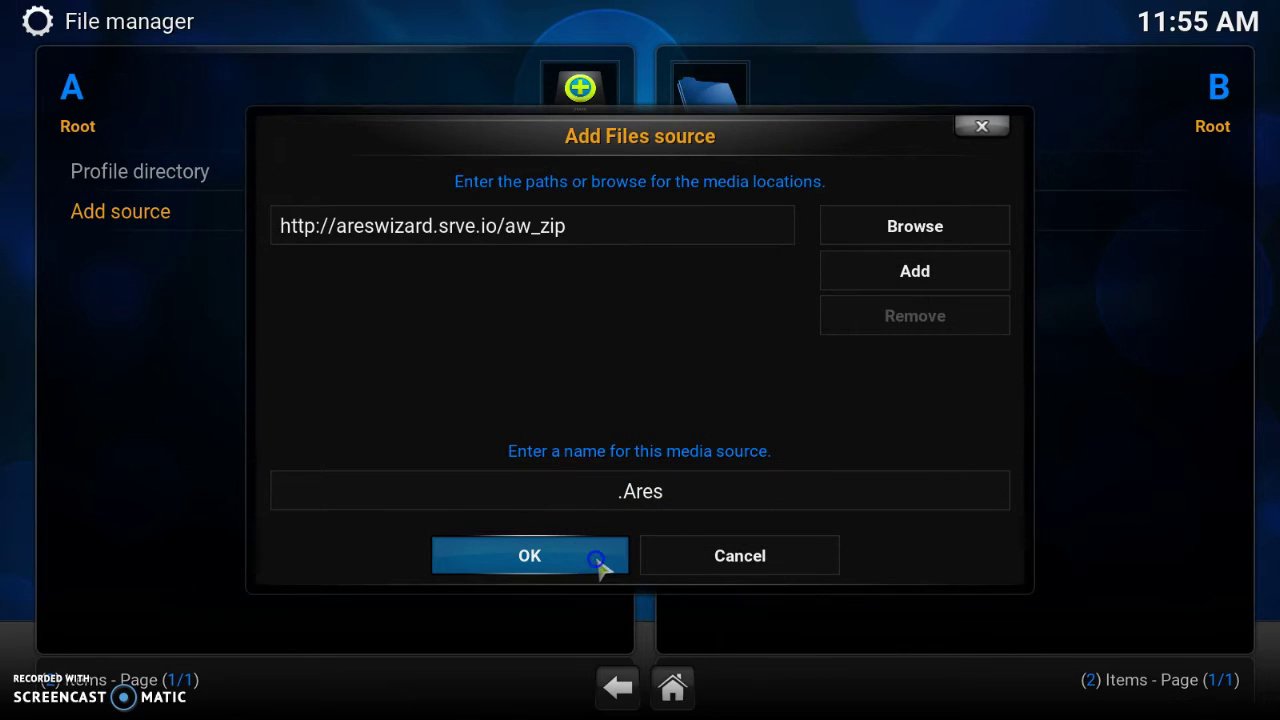
click(670, 690)
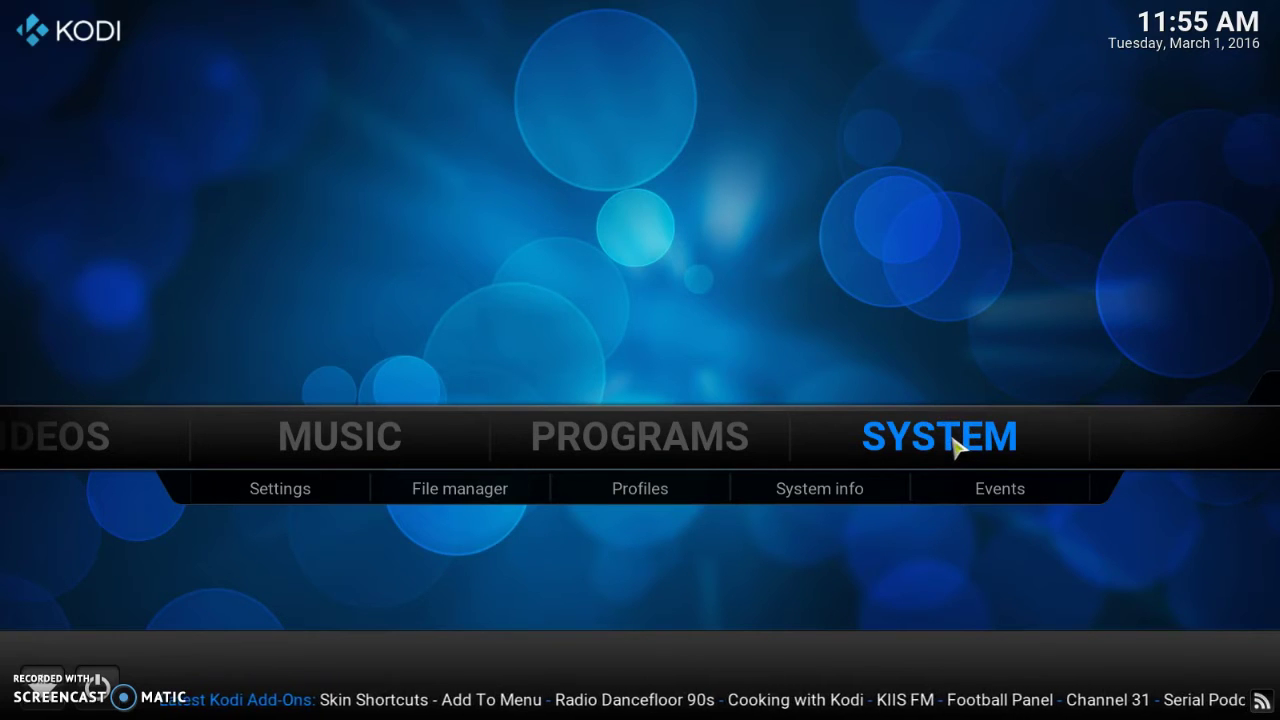
Install script.areswizard0.0.34.zip from the .Ares source, then return home
click(955, 448)
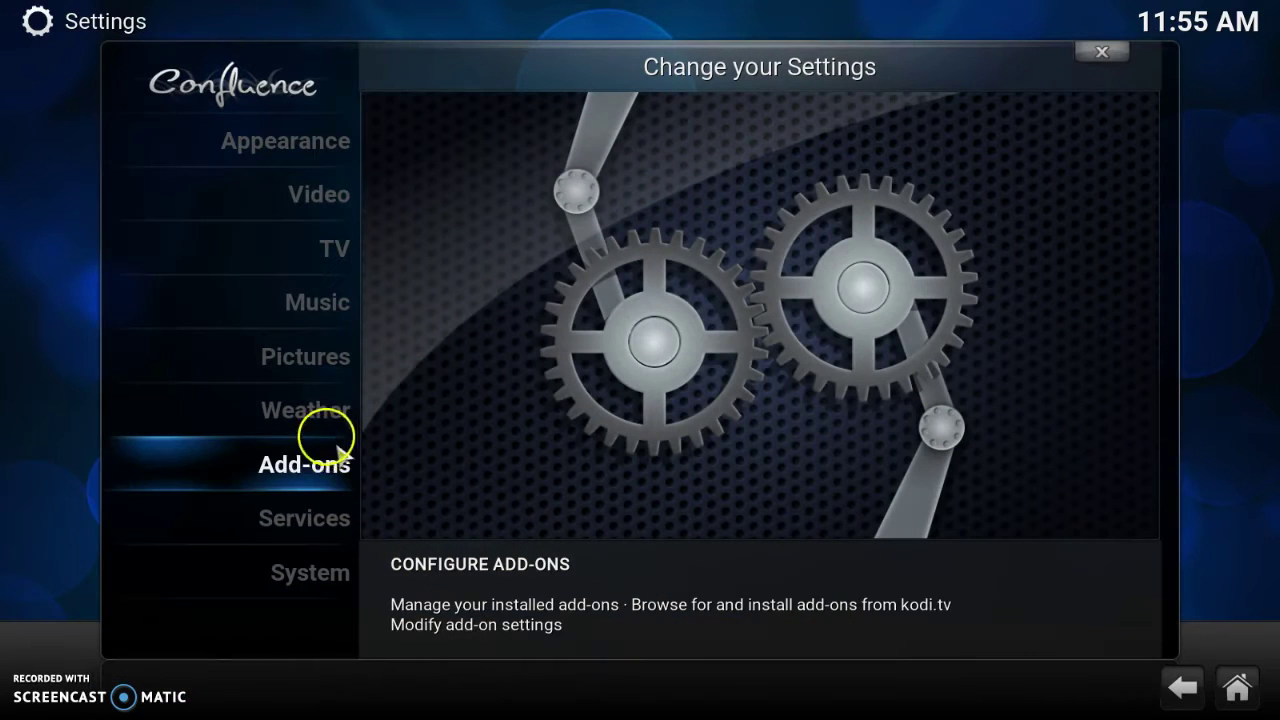
click(312, 484)
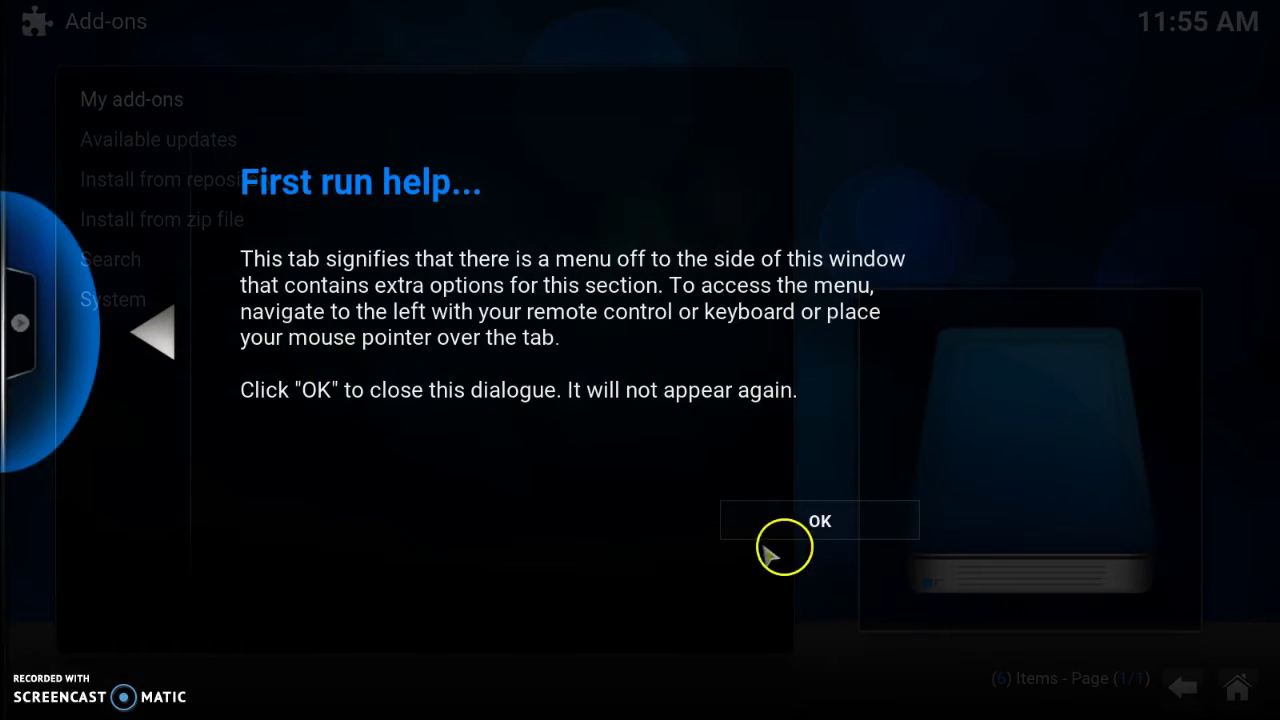
click(872, 534)
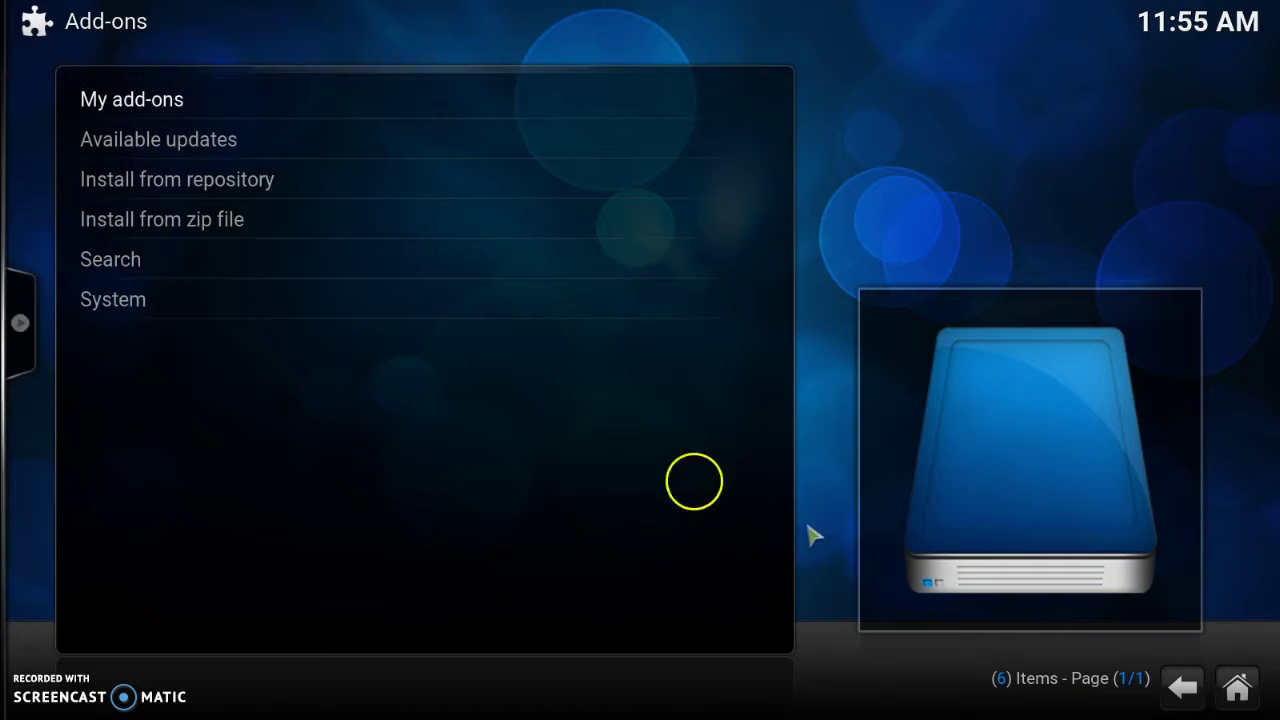
click(234, 232)
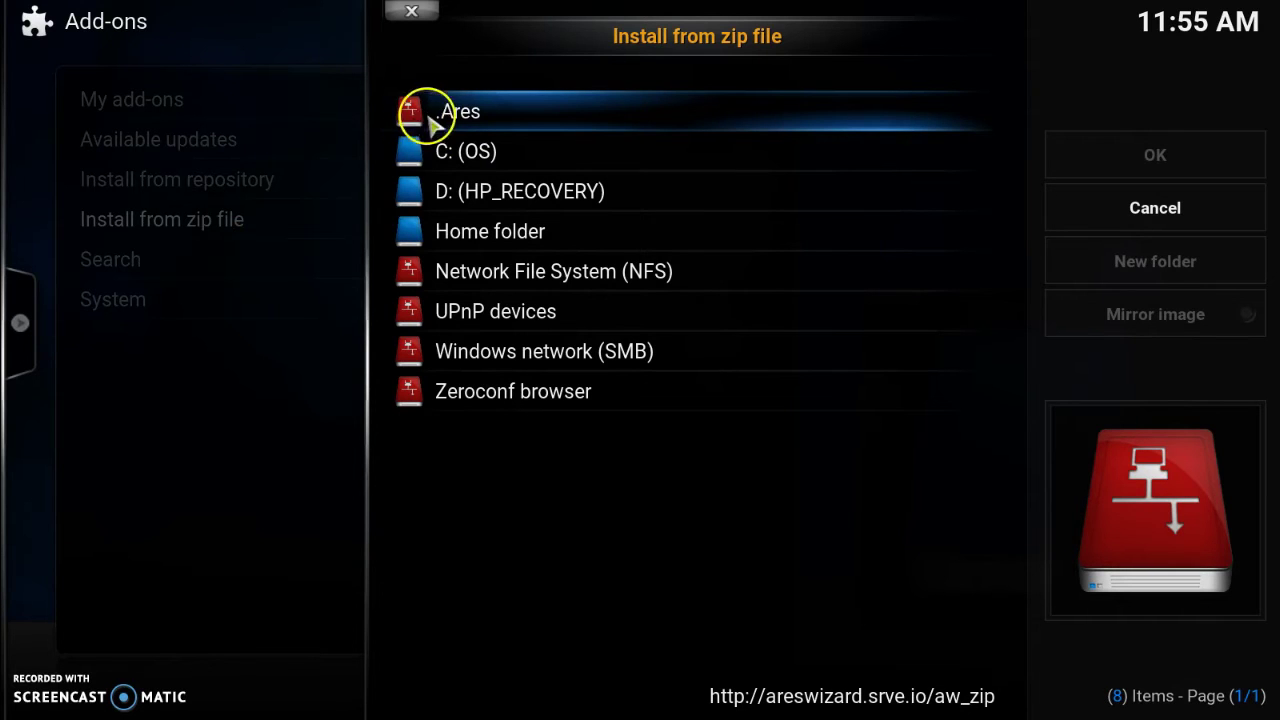
click(459, 117)
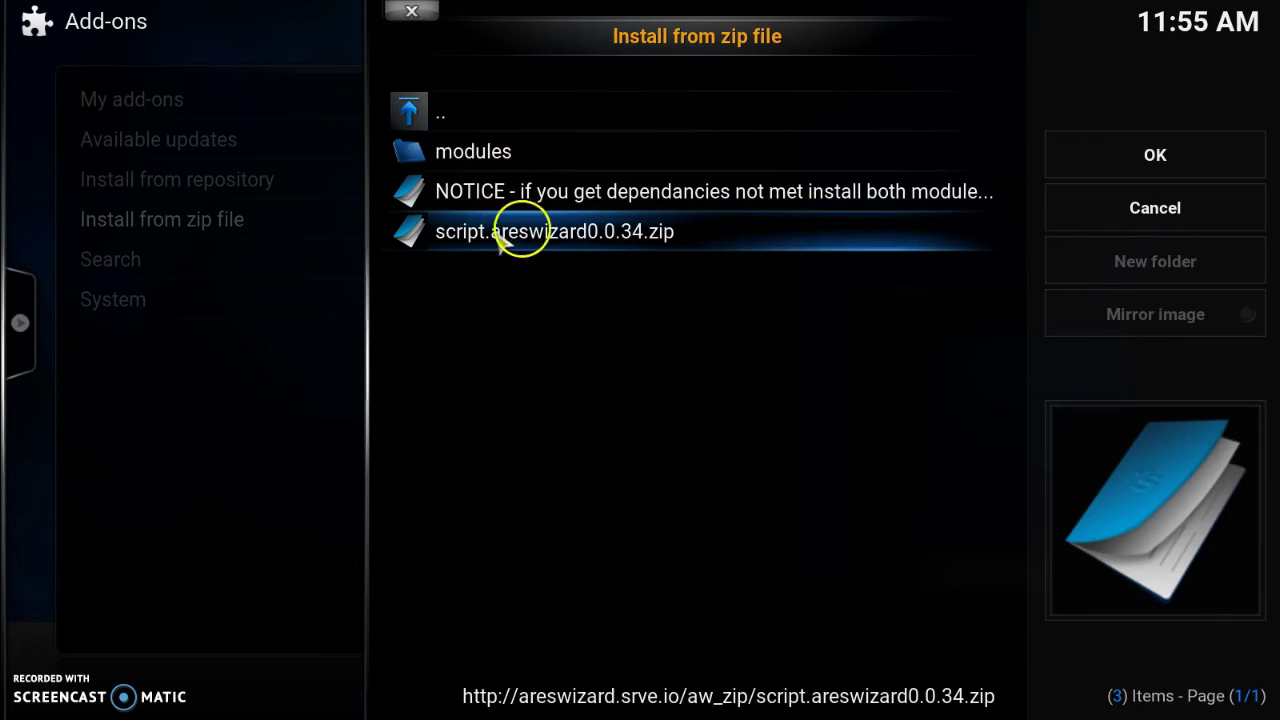
click(555, 232)
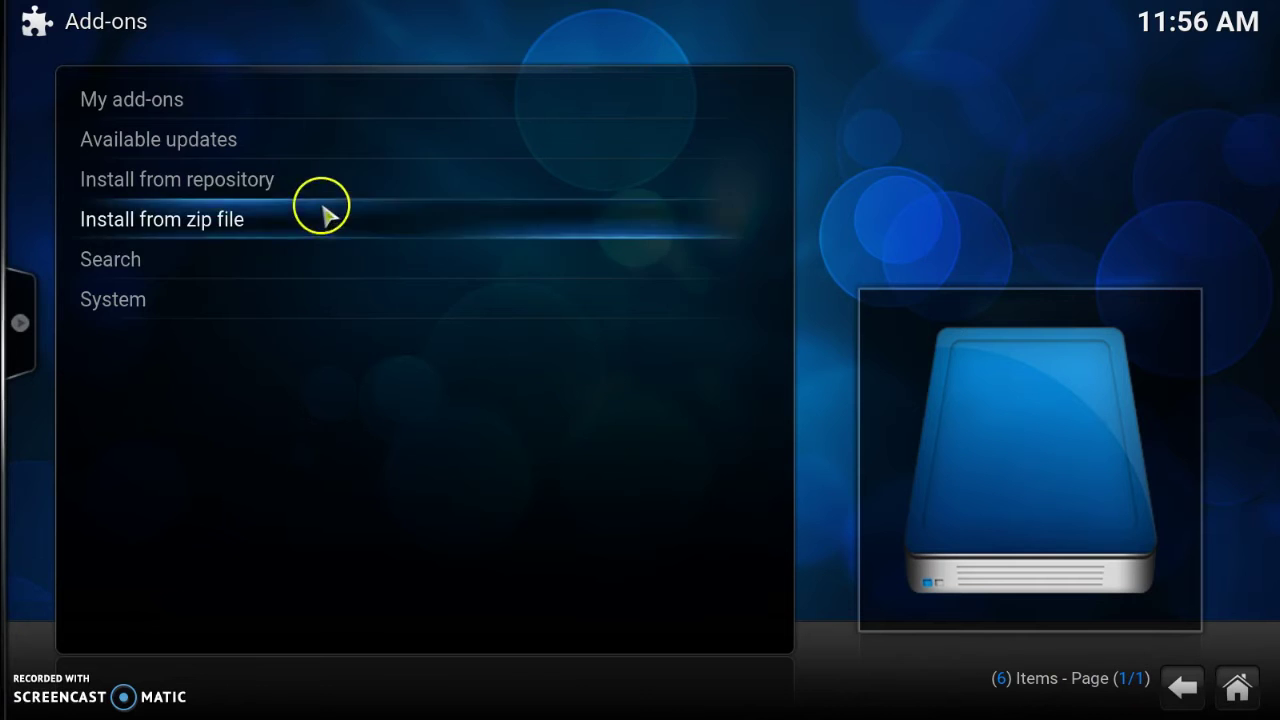
click(1240, 688)
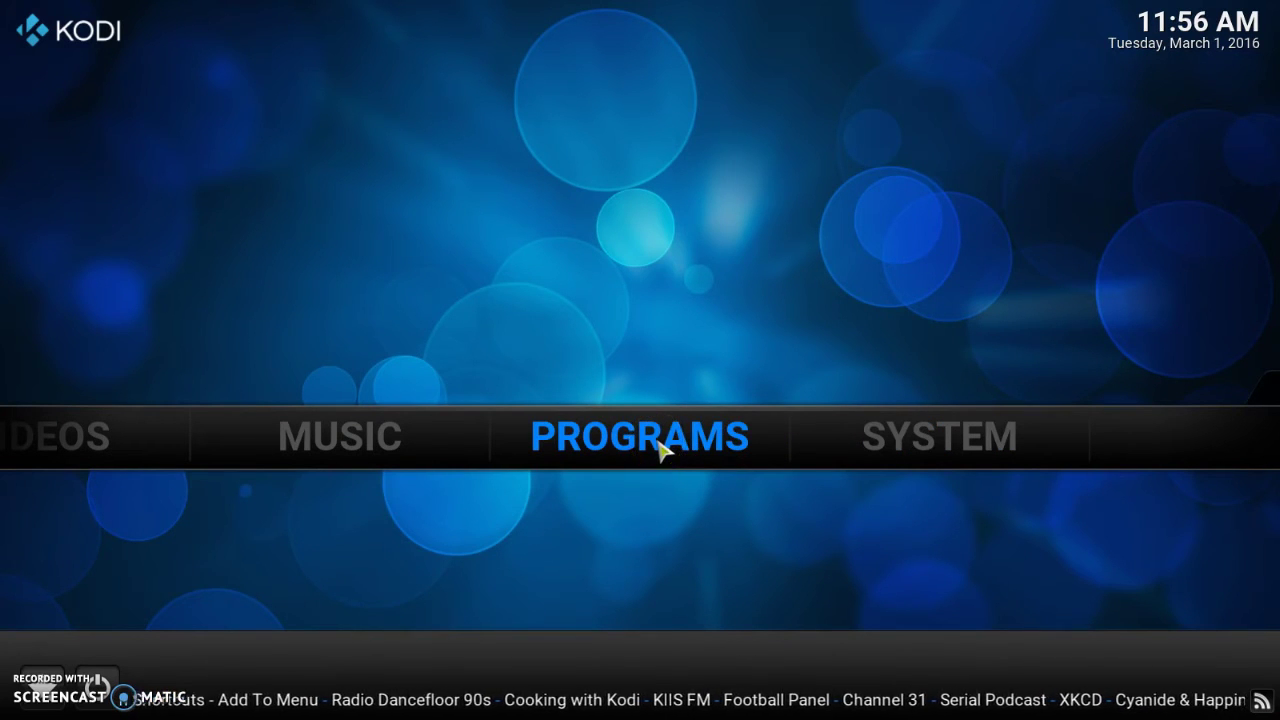
Launch Ares Wizard from Programs, close its changelog, and reopen the main window
click(660, 450)
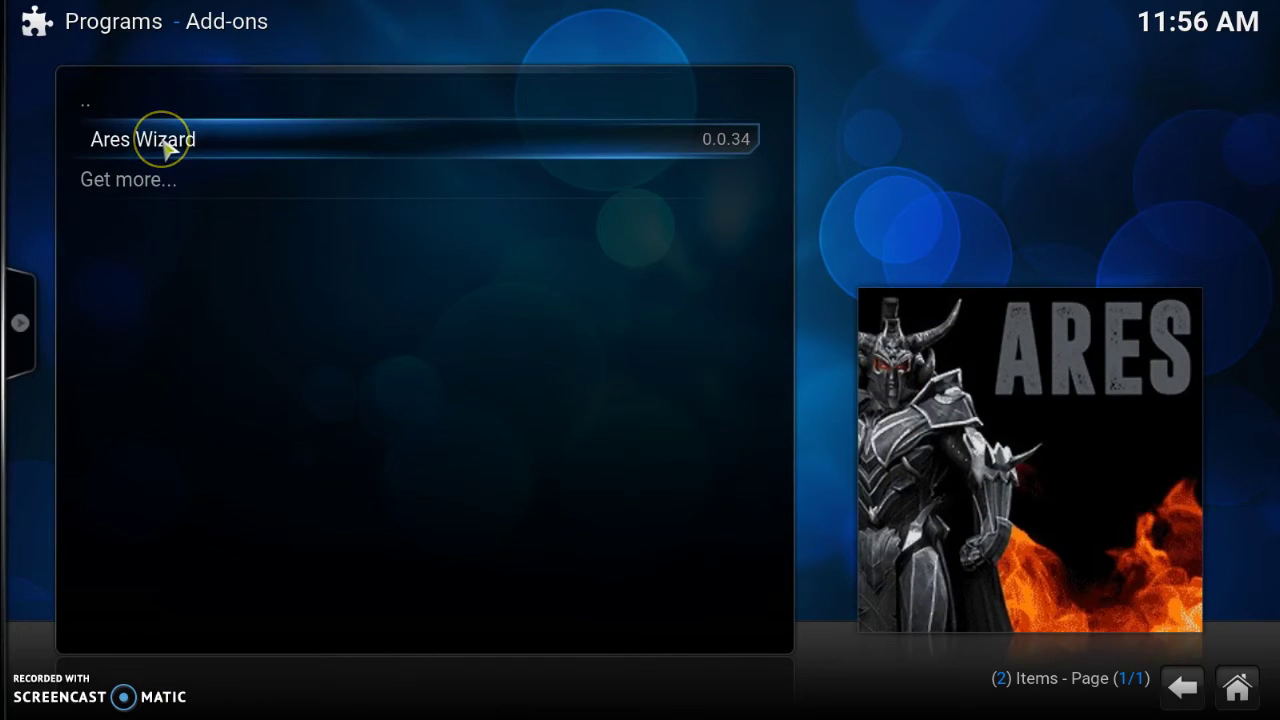
click(168, 147)
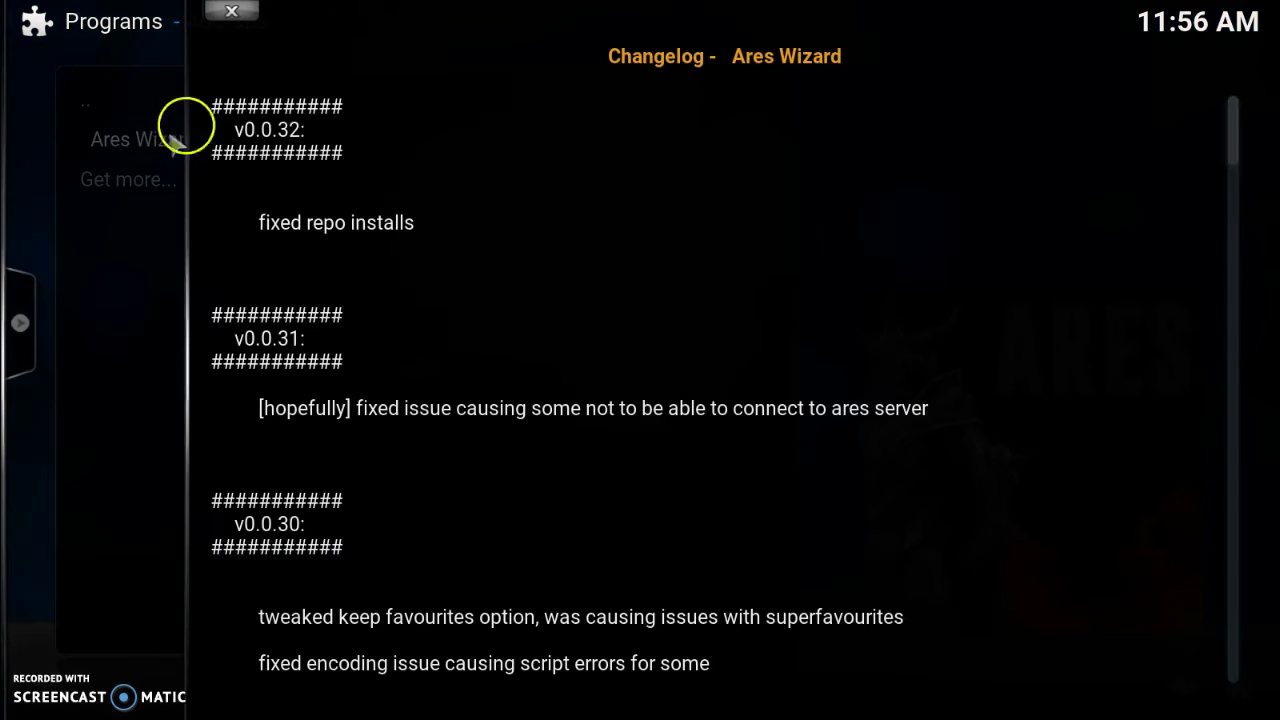
click(249, 14)
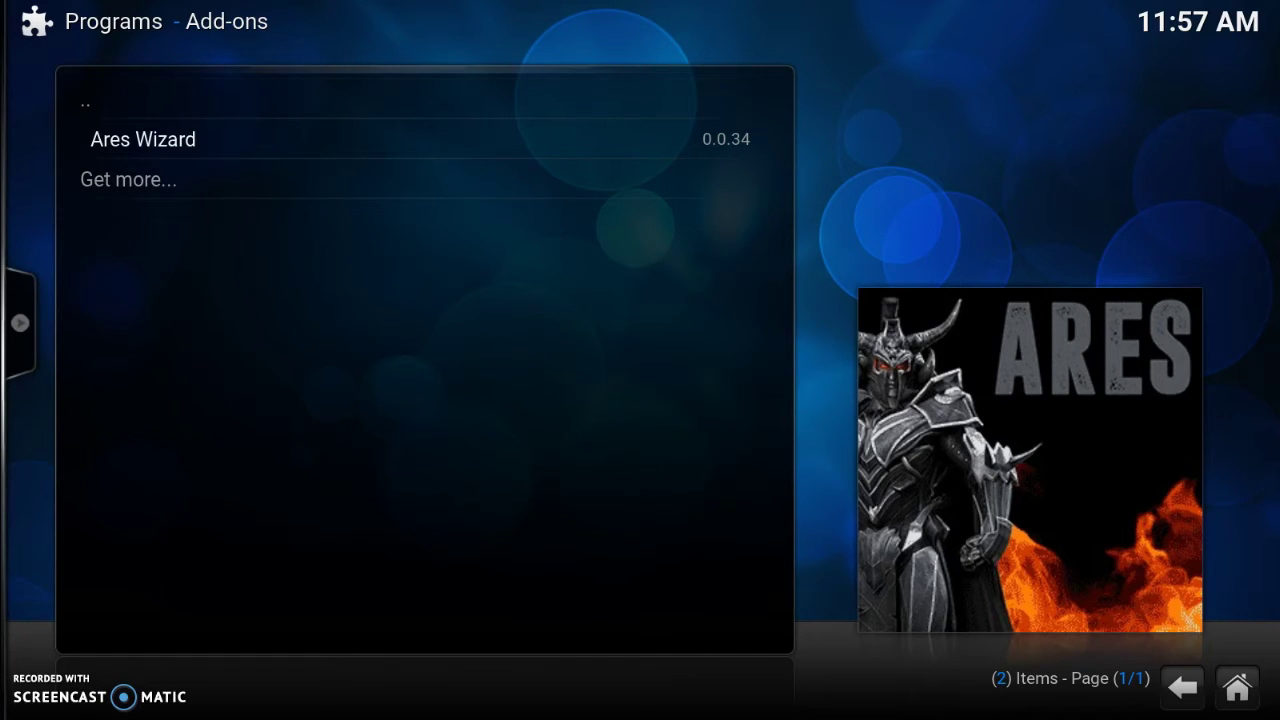
key(Return)
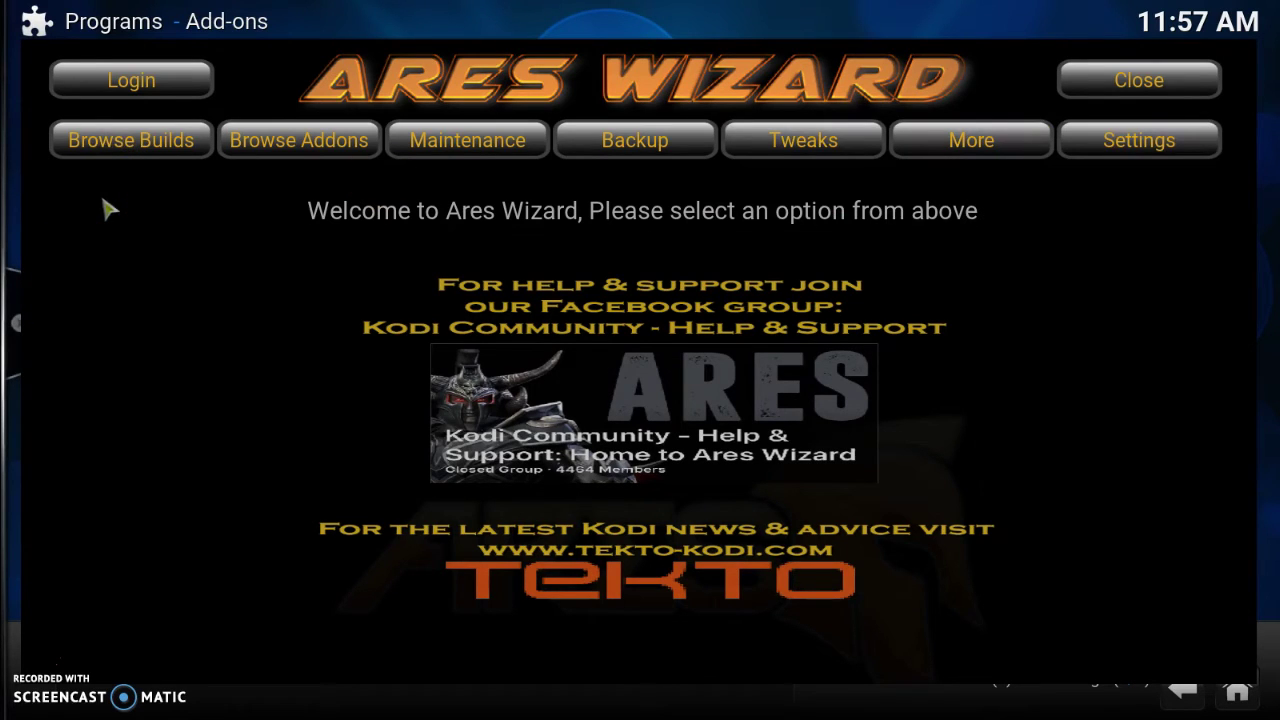
Browse Ares Wizard's builds, previewing SchisM TV, Apollo and Merlin while scrolling down the list
click(141, 149)
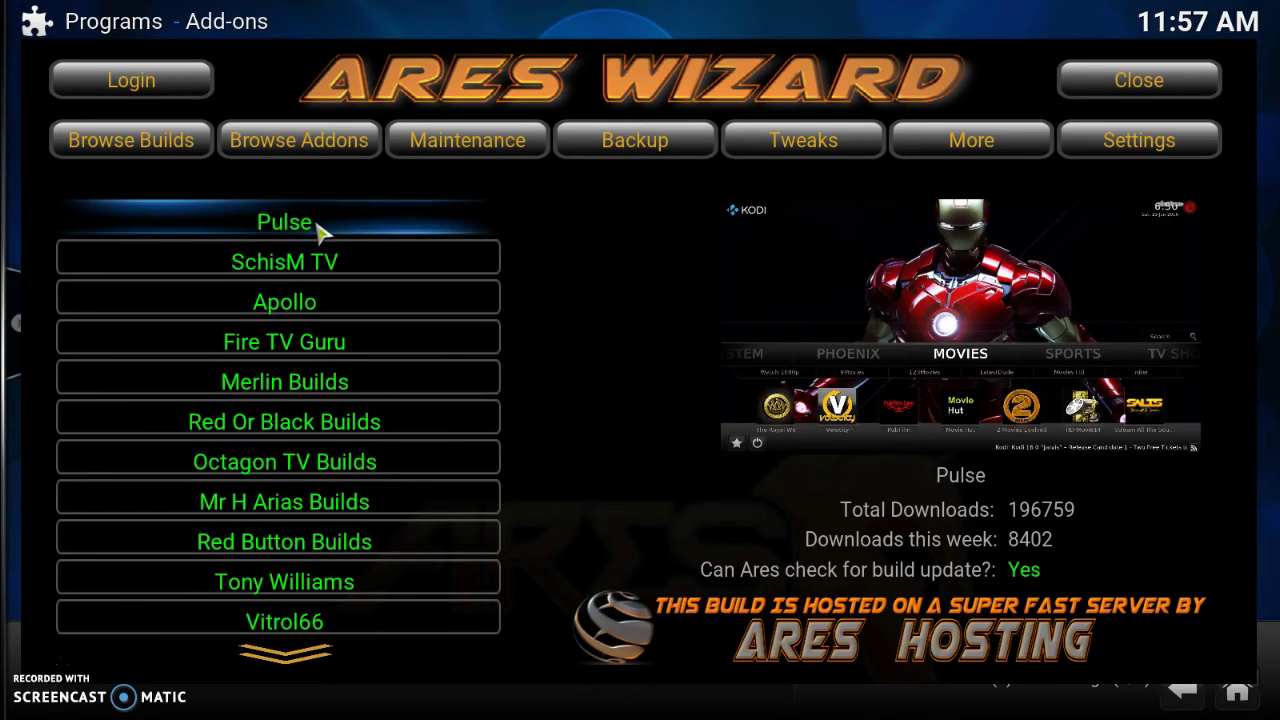
click(330, 258)
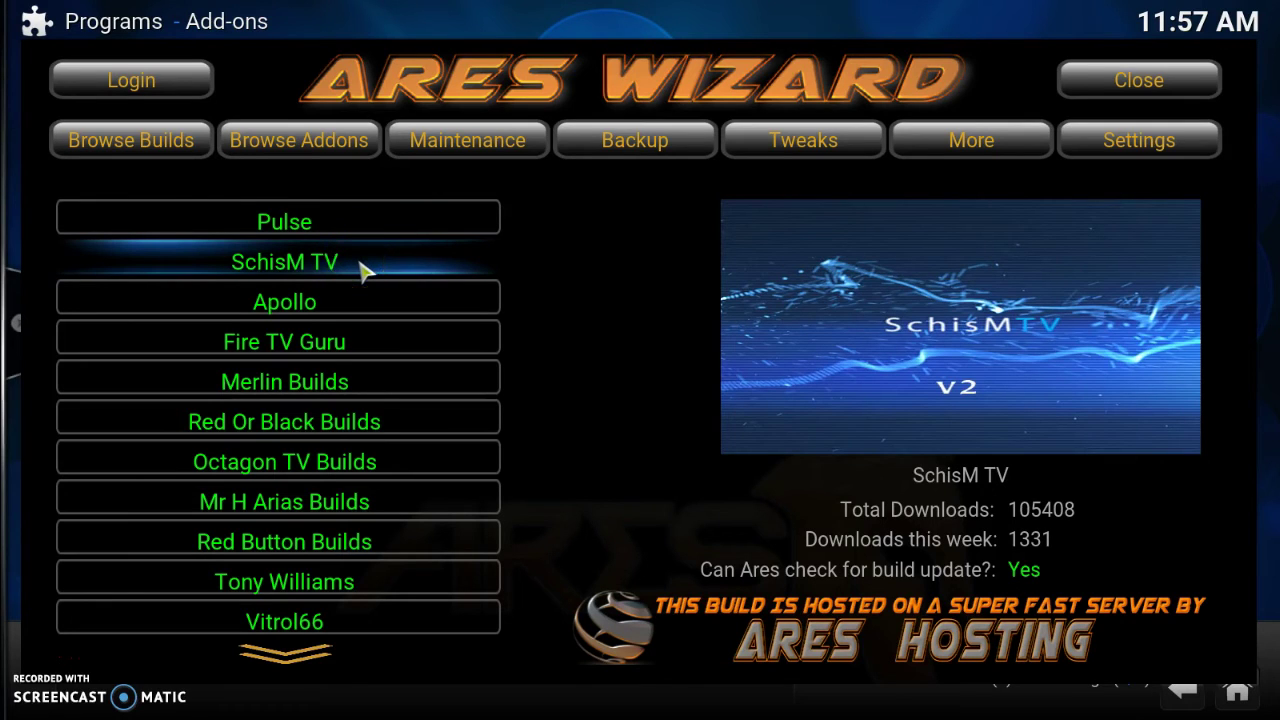
click(354, 288)
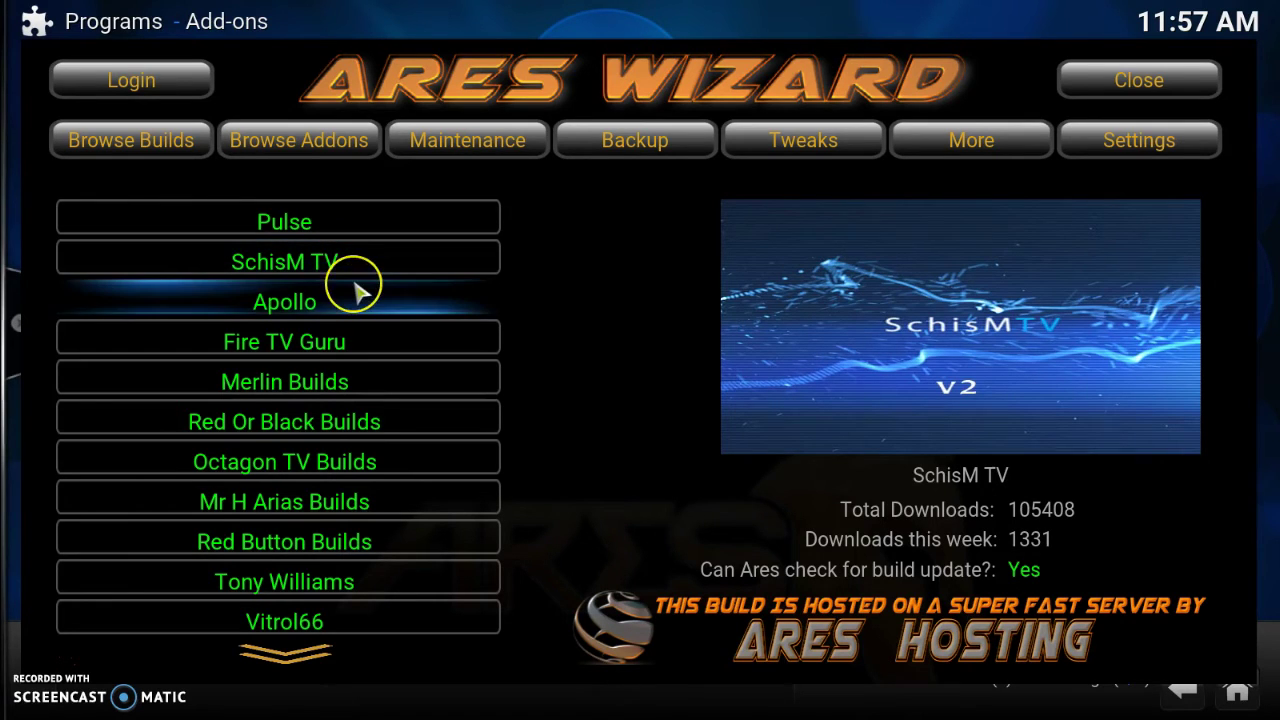
drag(358, 292, 355, 334)
click(345, 342)
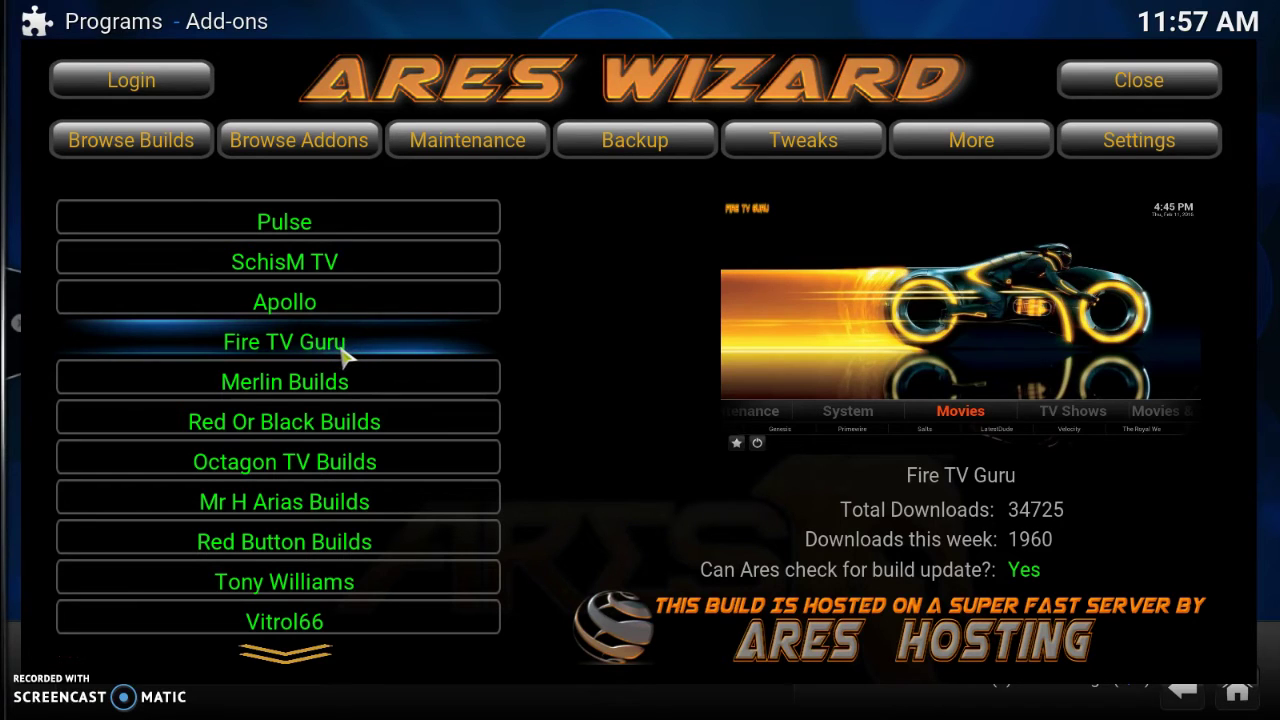
click(333, 378)
drag(333, 381, 322, 512)
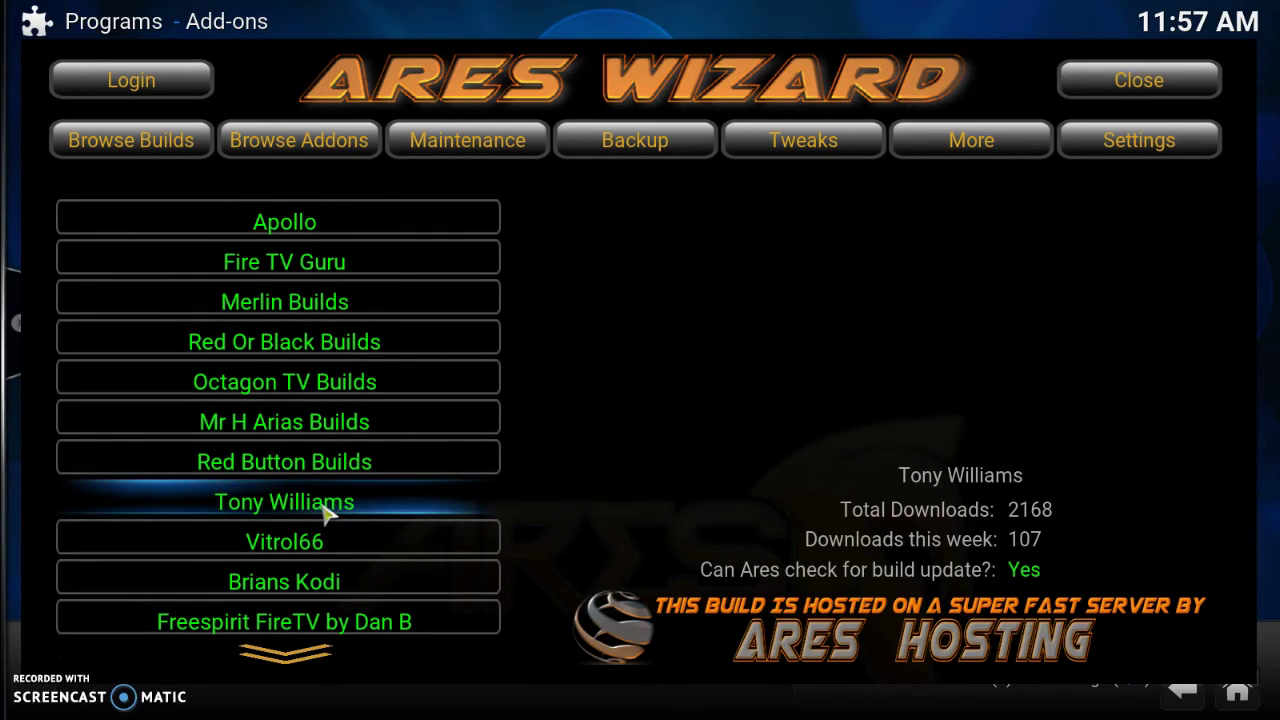
drag(328, 466, 322, 492)
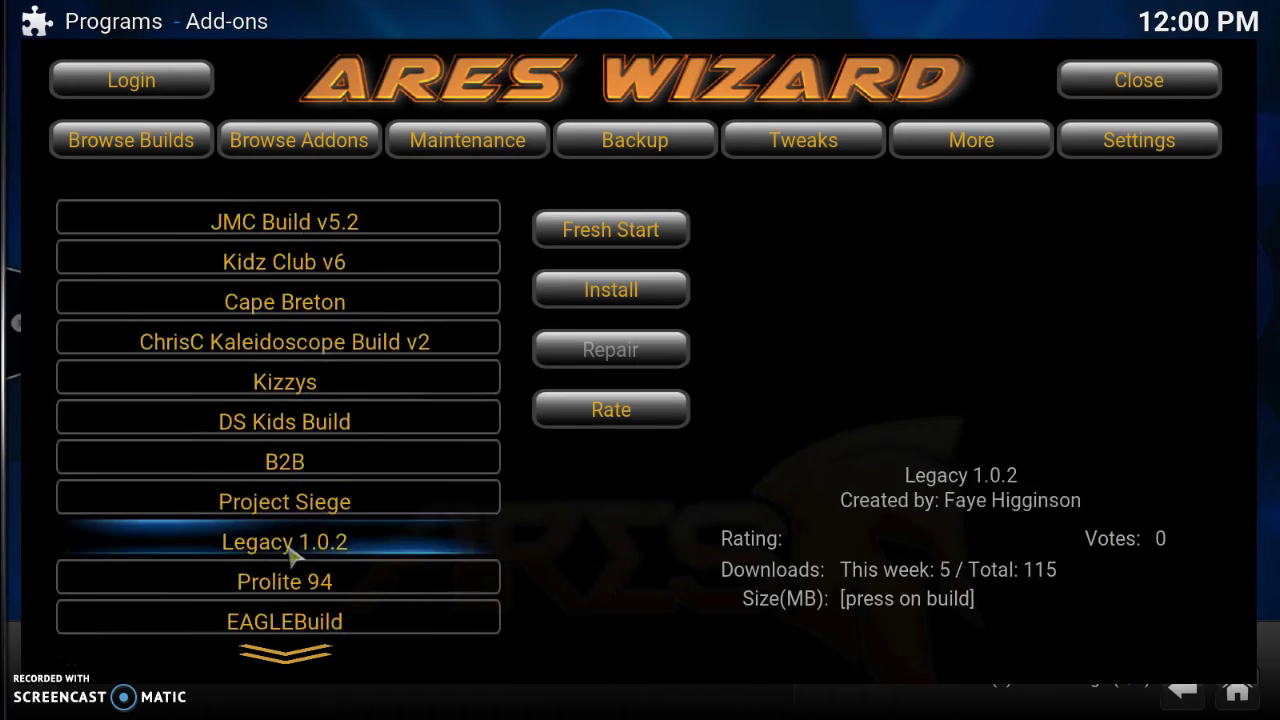
scroll(297, 531, down, 3)
Select The Dream build and install it, waiting for the download to finish
scroll(293, 560, down, 1)
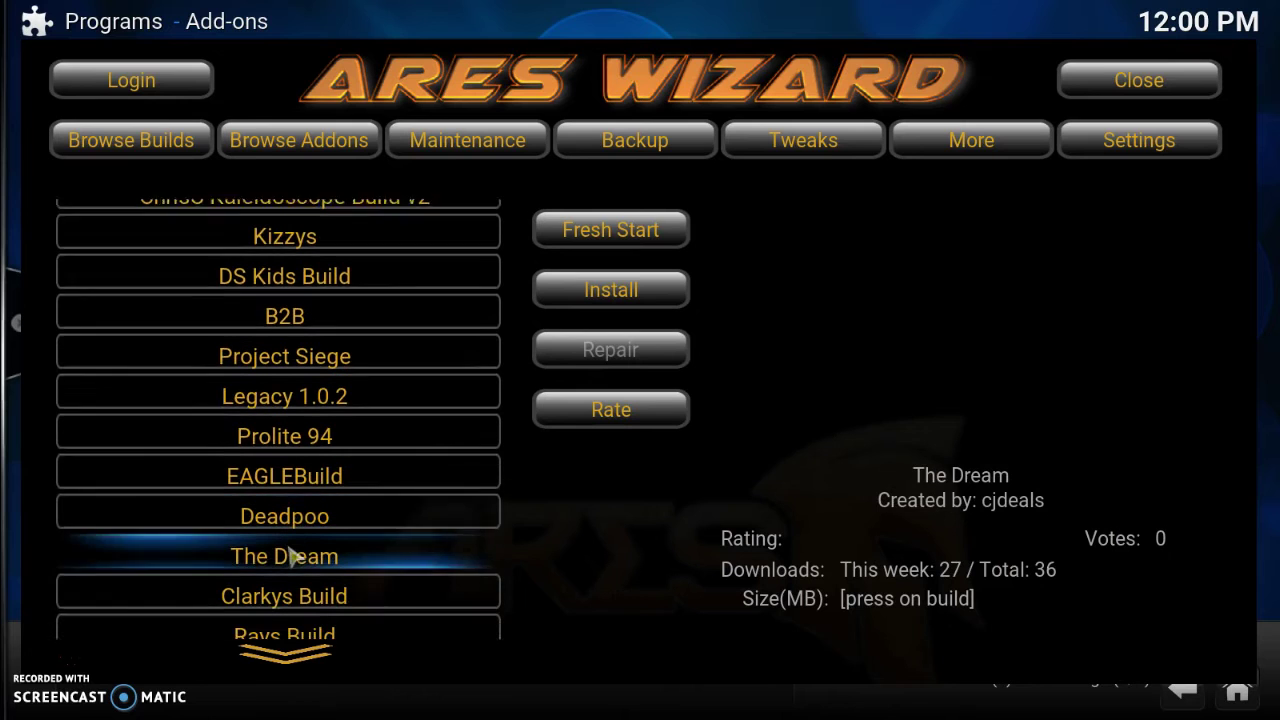
click(285, 549)
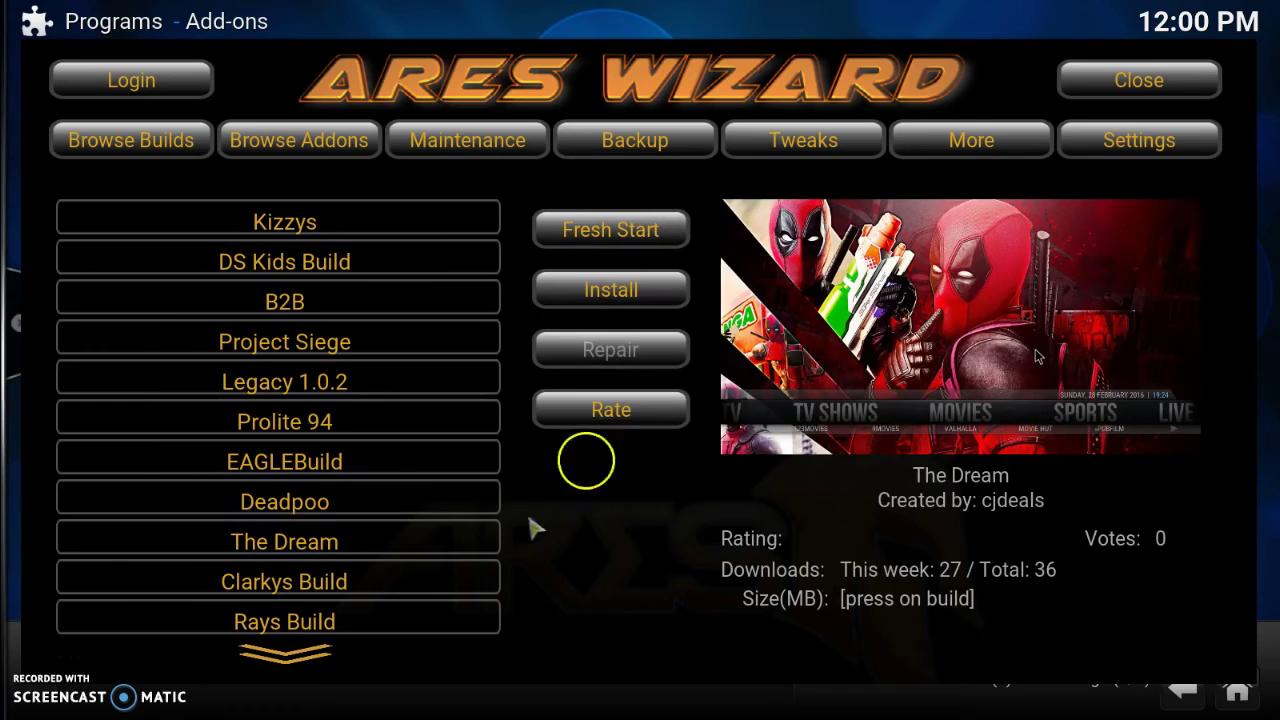
click(618, 292)
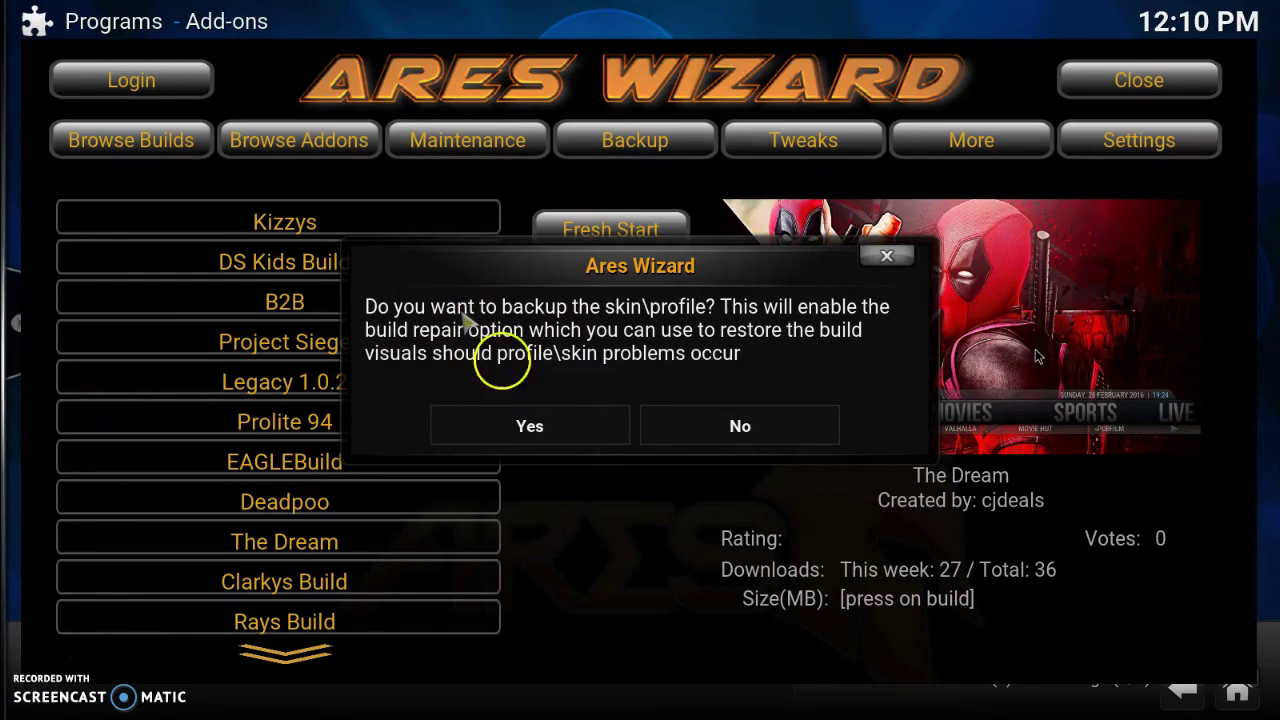
Accept the skin and profile backup and let Ares Wizard close Kodi
click(530, 426)
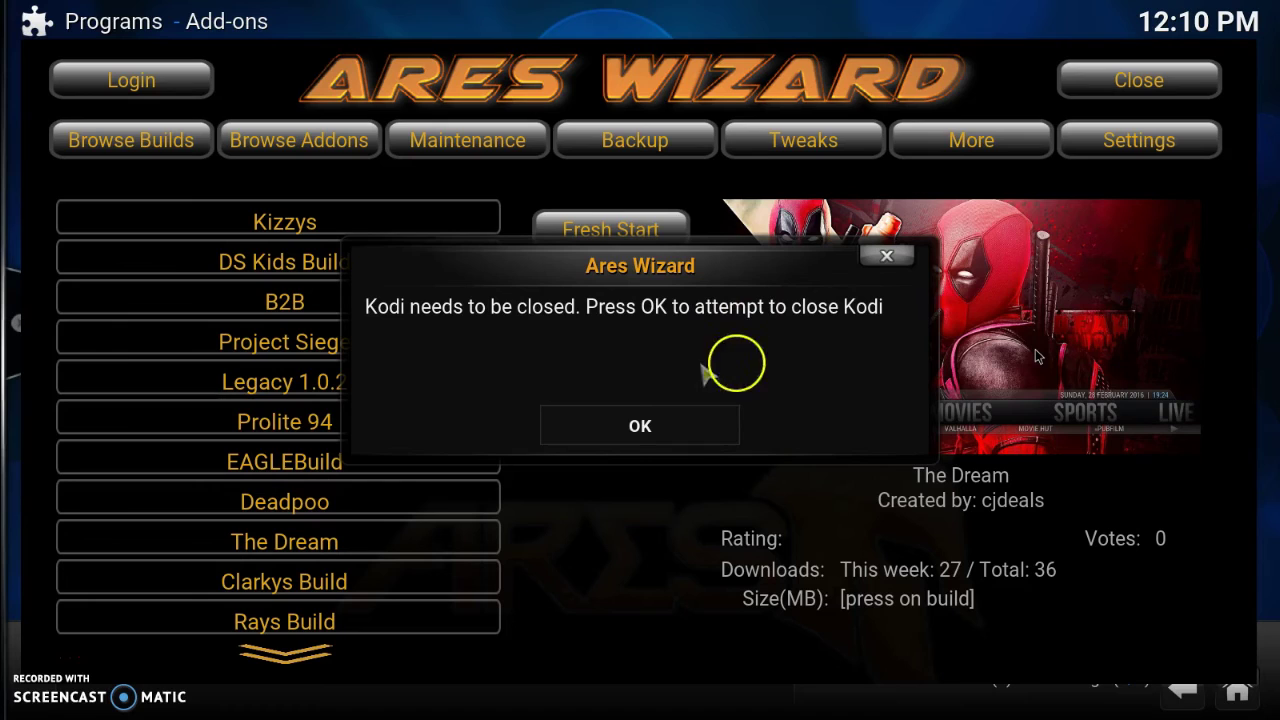
click(648, 428)
click(666, 427)
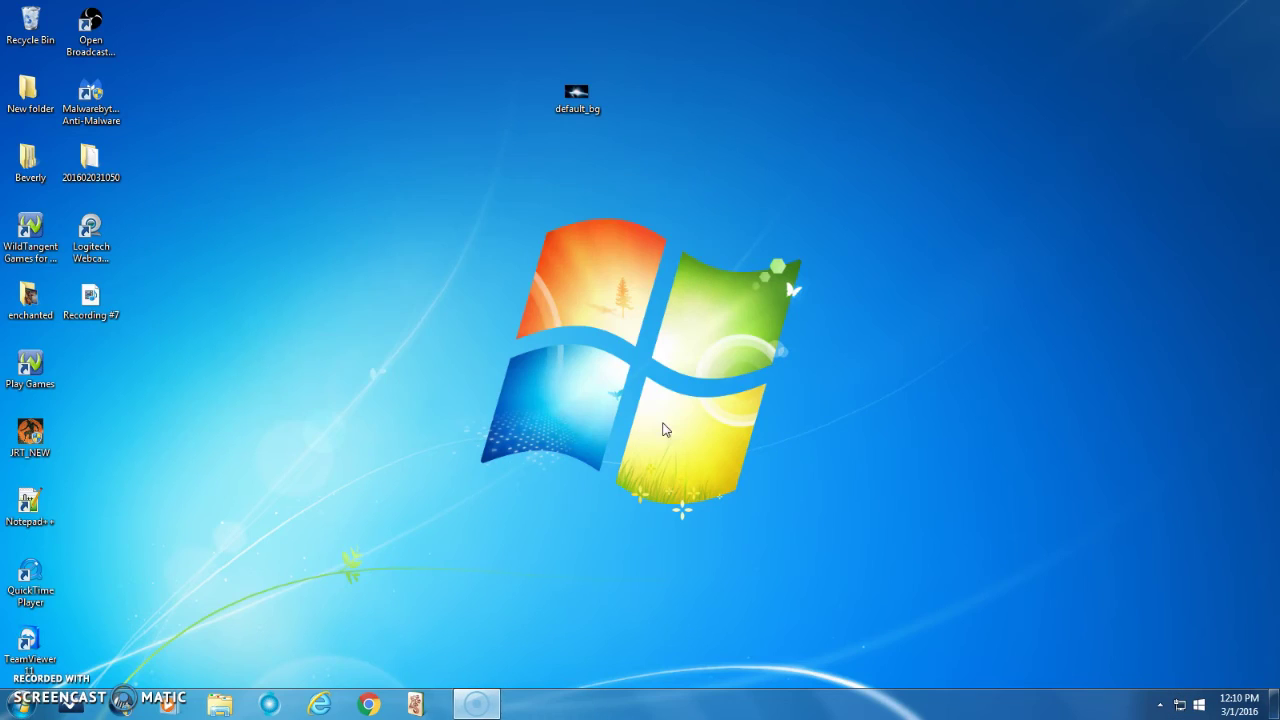
Relaunch Kodi from the Start menu and maximise its window
click(22, 705)
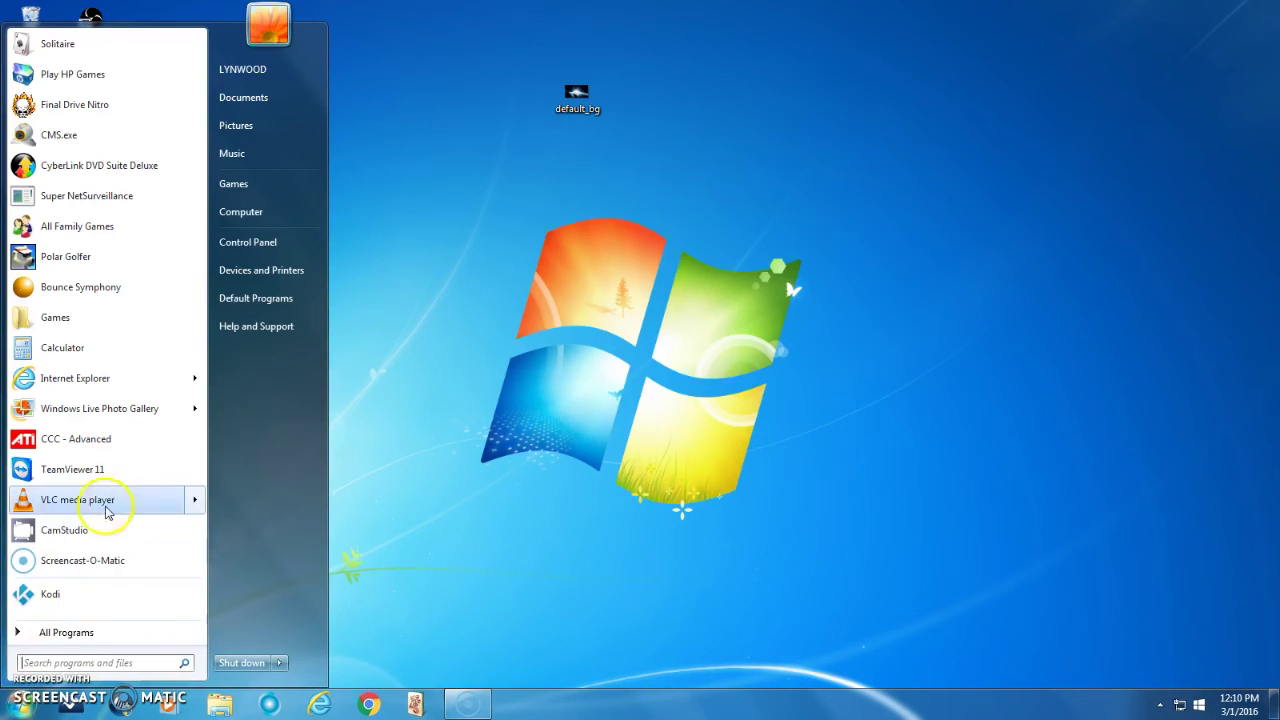
click(50, 594)
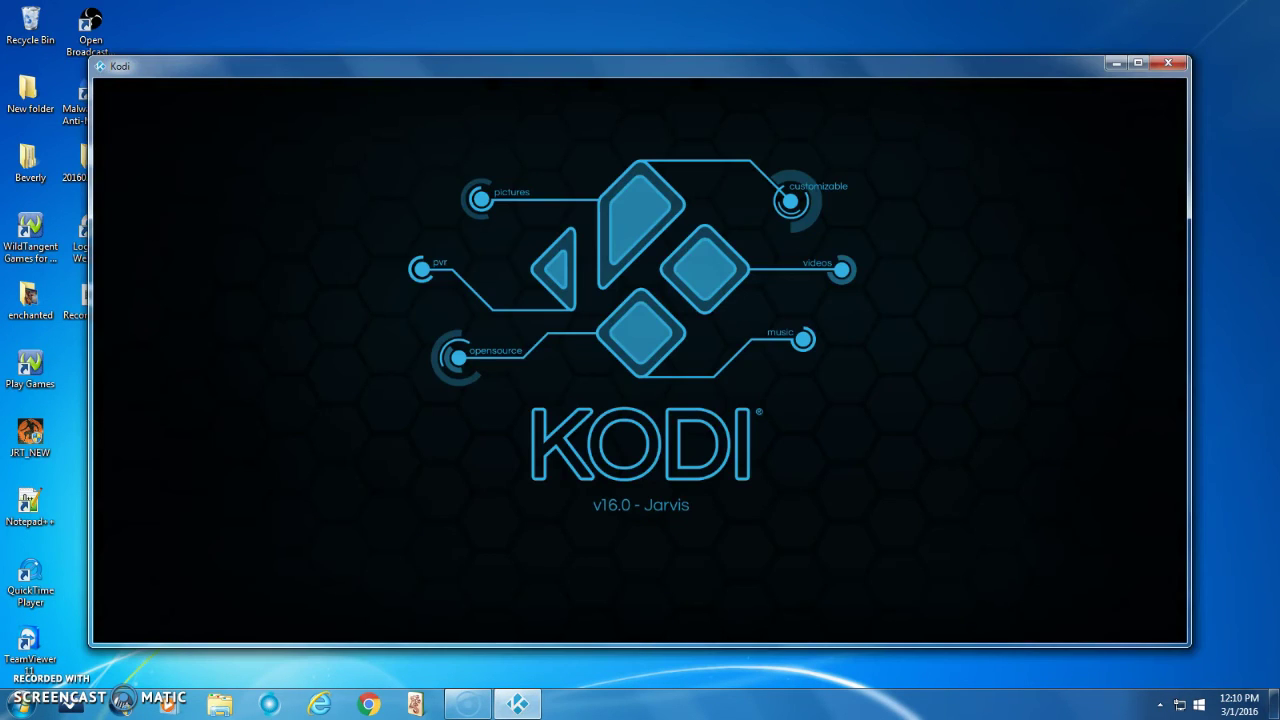
click(1138, 63)
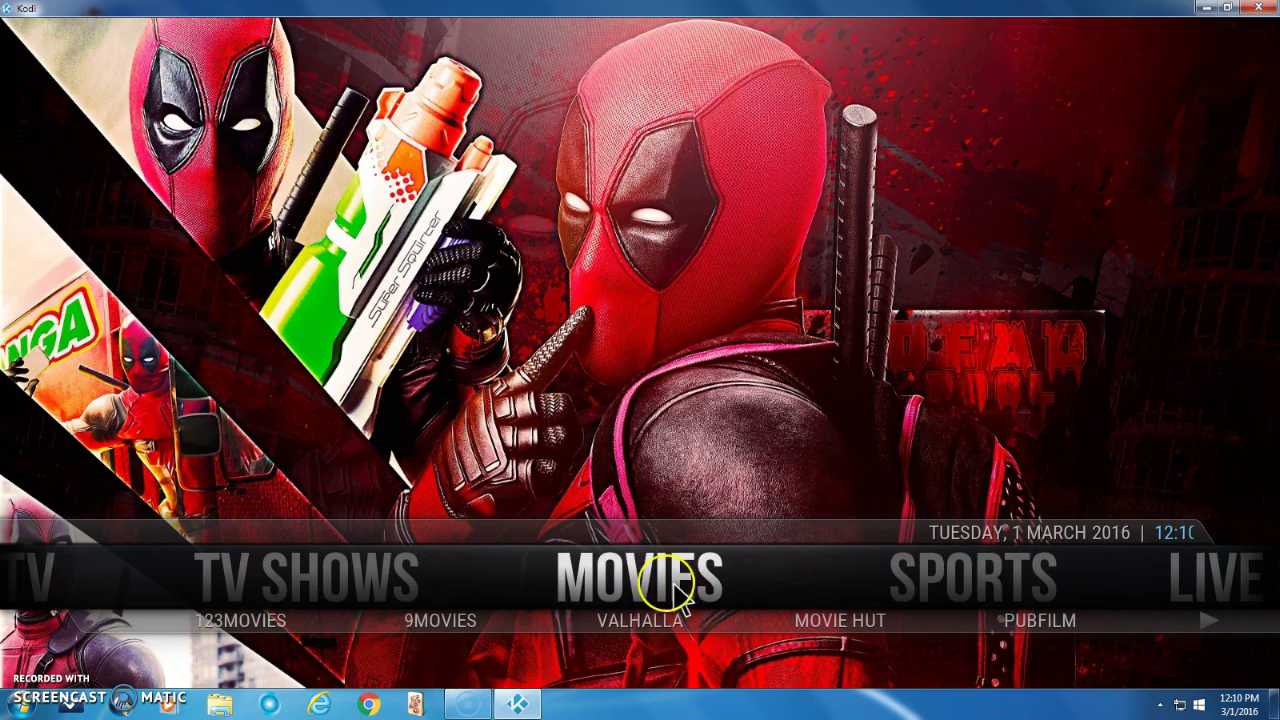
Step through the Movies shortcuts and open the PUBFILM add-on's video list
key(Down)
key(Right)
key(Right)
key(Right)
key(Left)
key(Left)
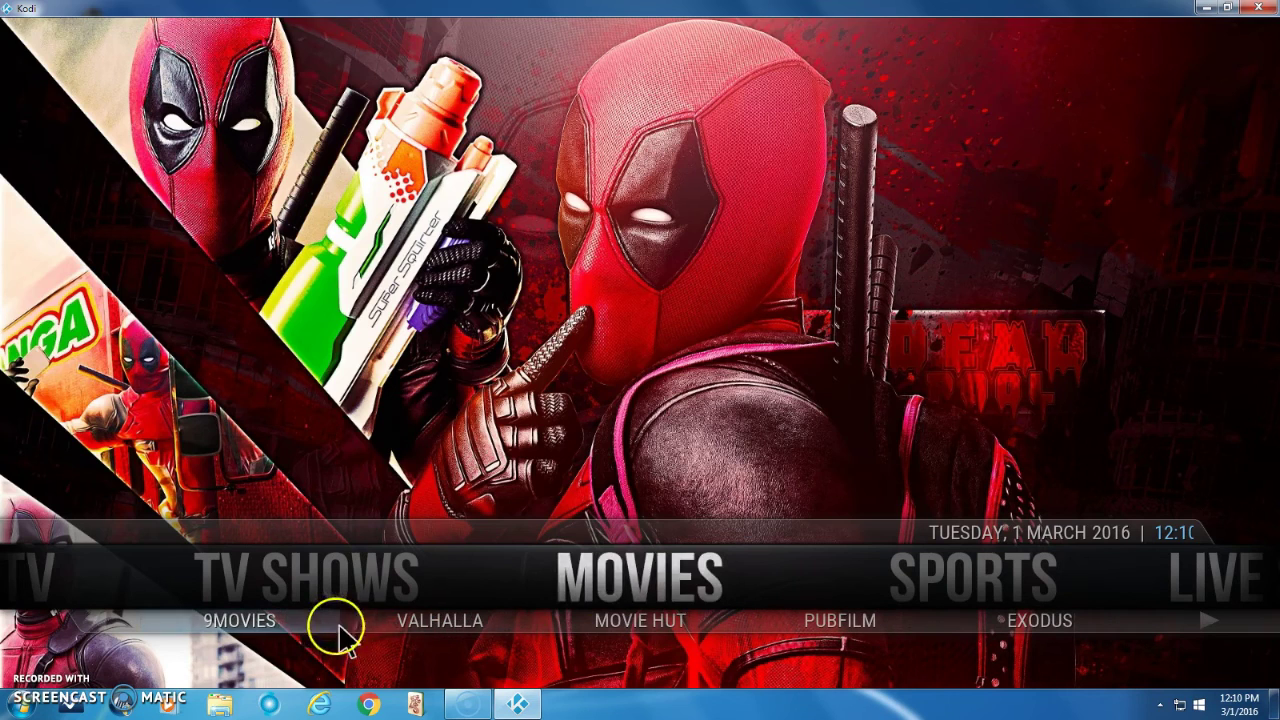
click(840, 630)
click(835, 630)
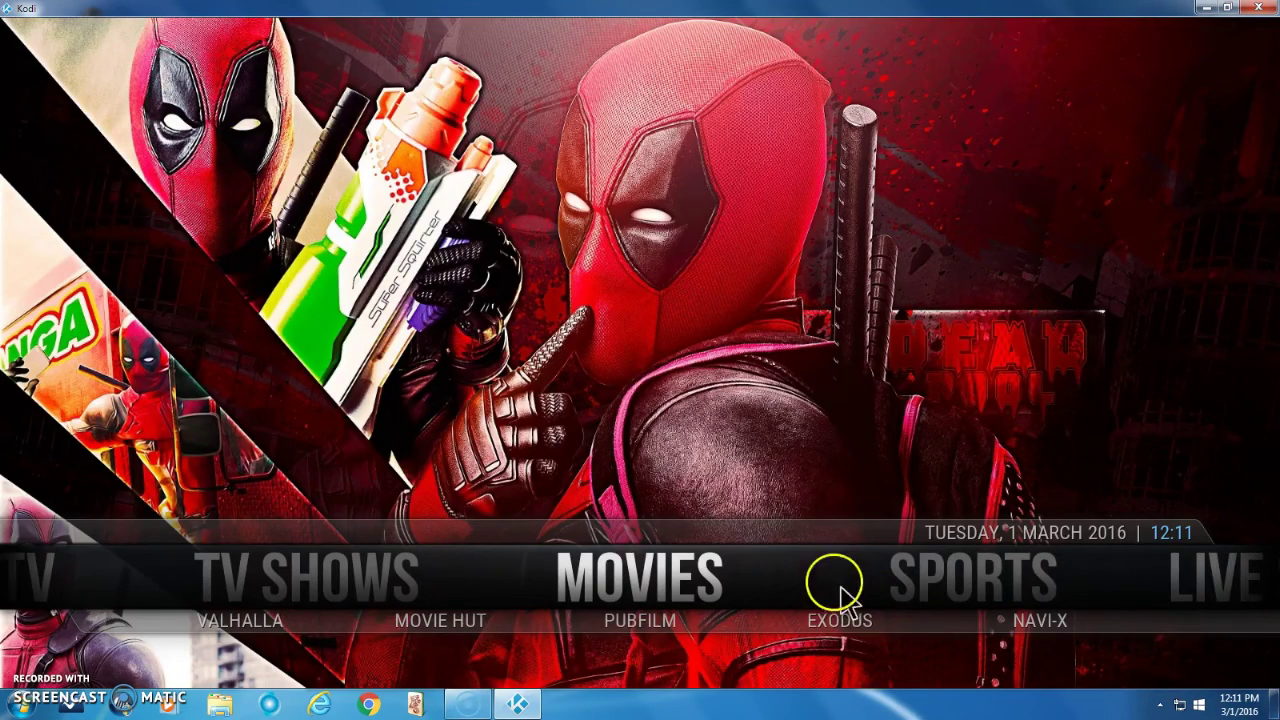
Scroll the home menu through Sports, Live Sports, Kids Zone, Music and Maintenance
scroll(850, 573, down, 3)
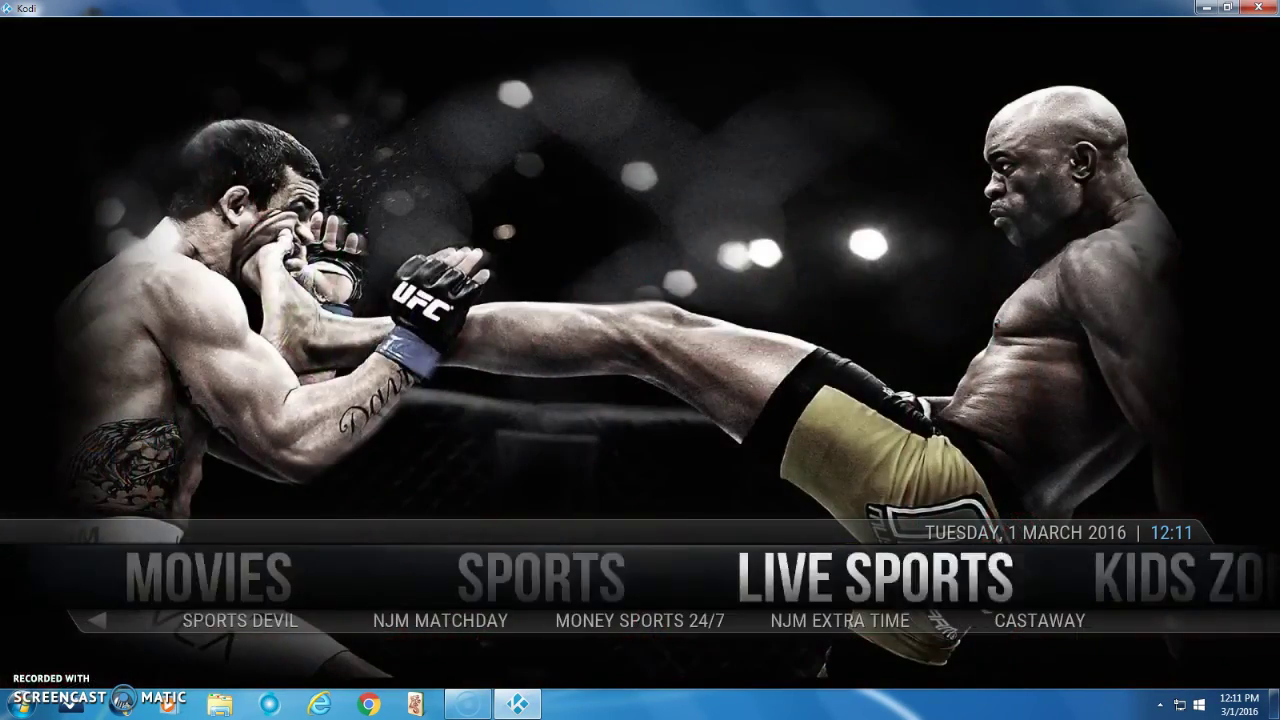
scroll(850, 575, down, 3)
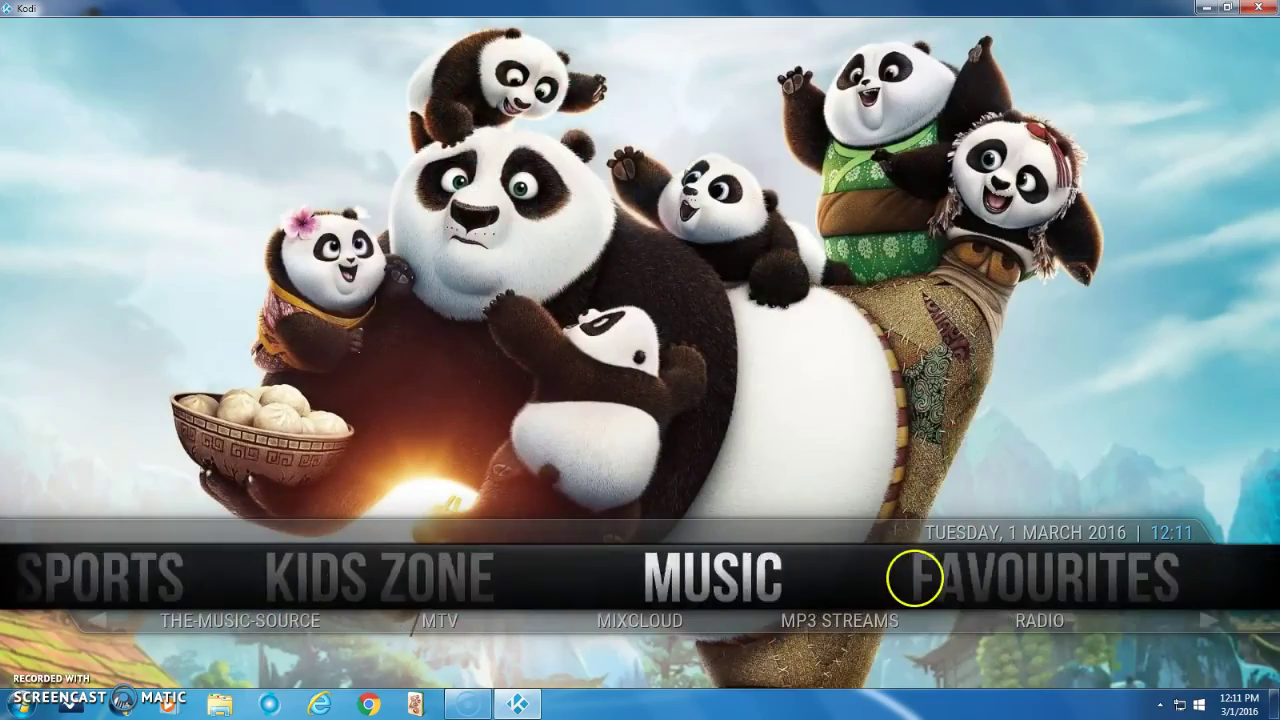
scroll(914, 580, down, 4)
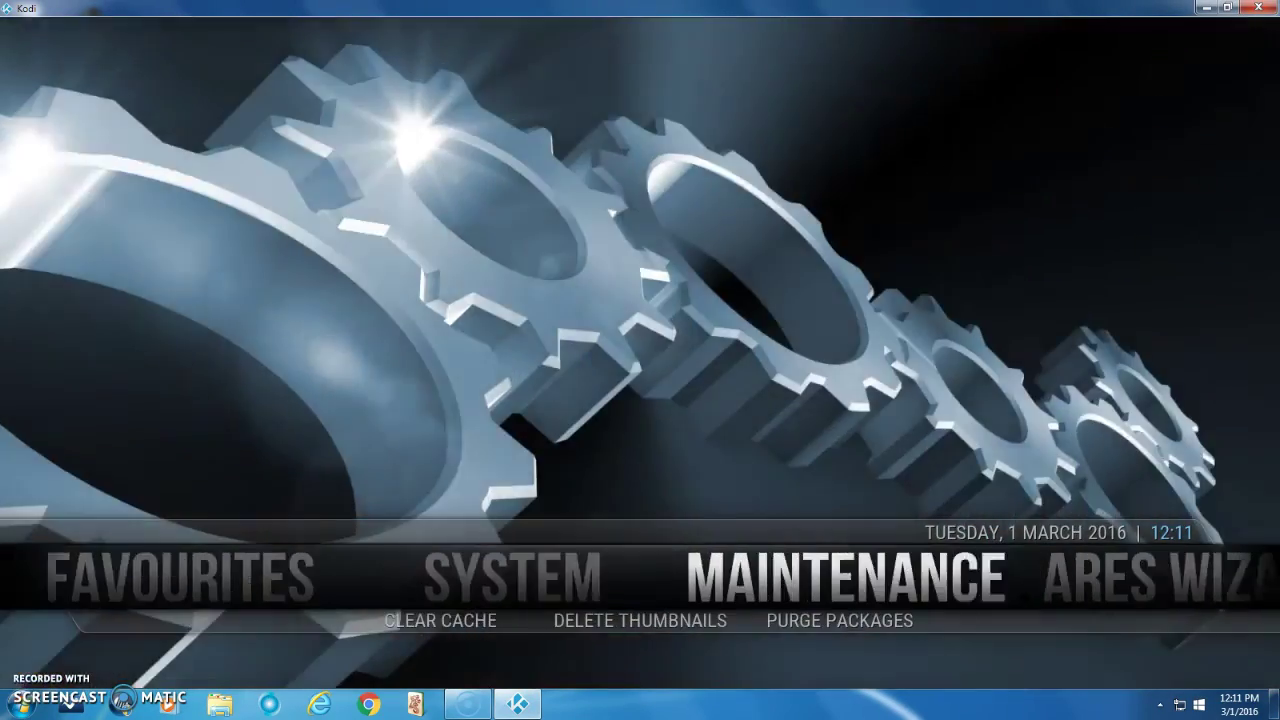
scroll(916, 583, down, 4)
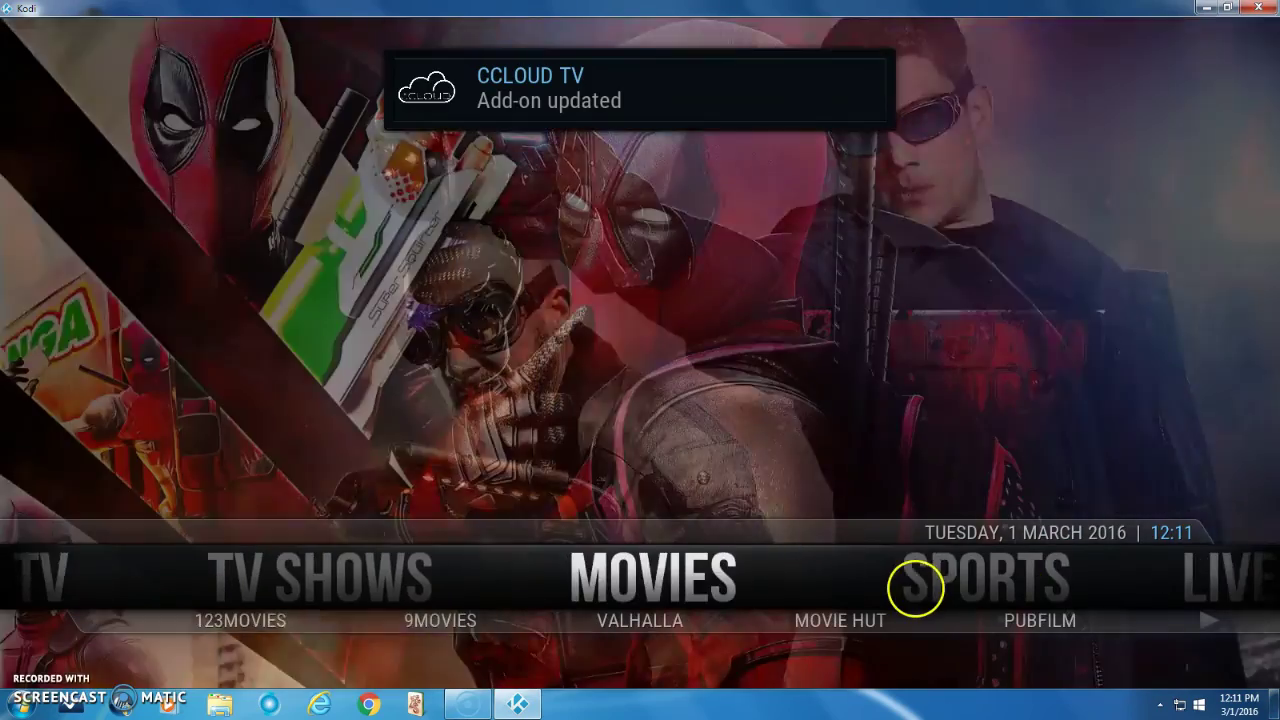